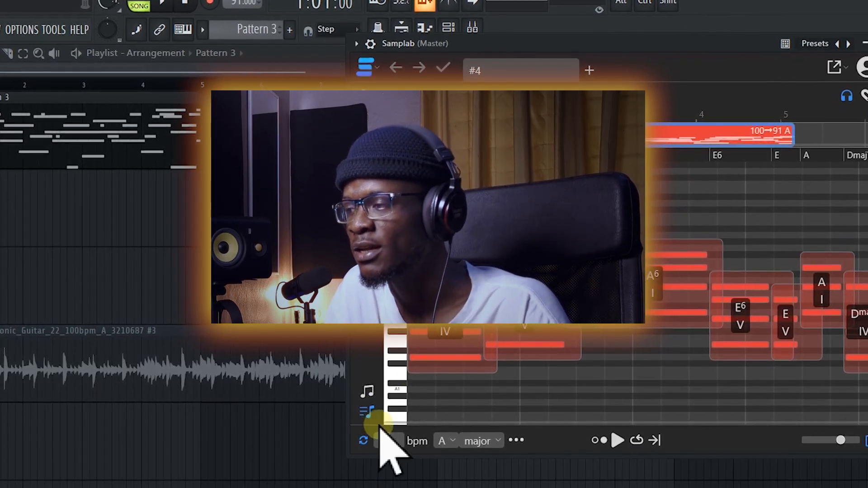
left_click(366, 392)
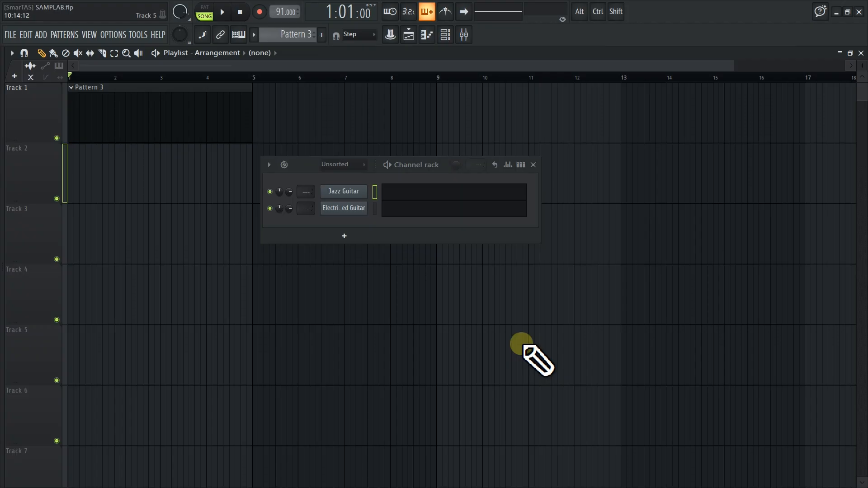
Add the Samplab generator to the channel rack and place its window over the playlist
left_click(345, 236)
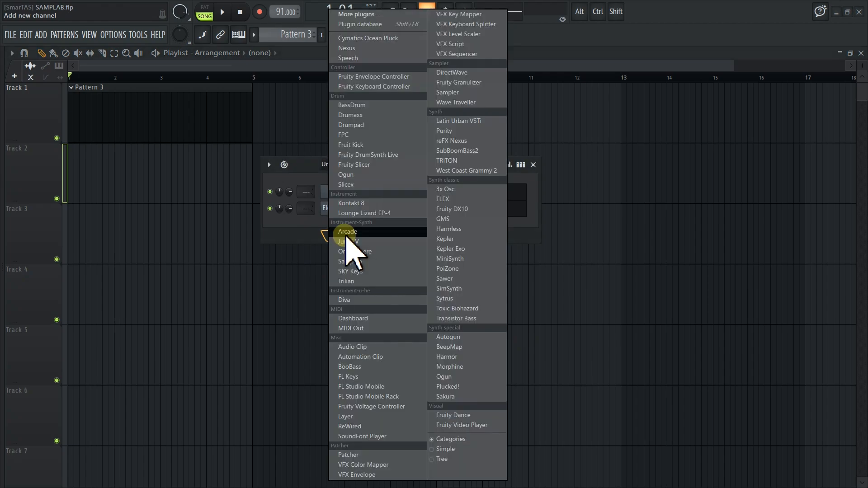
left_click(700, 299)
left_click(346, 236)
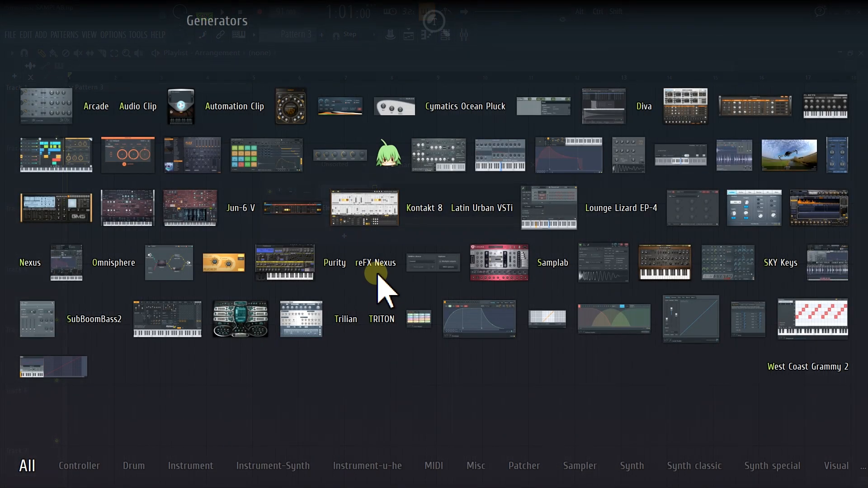
type("sam")
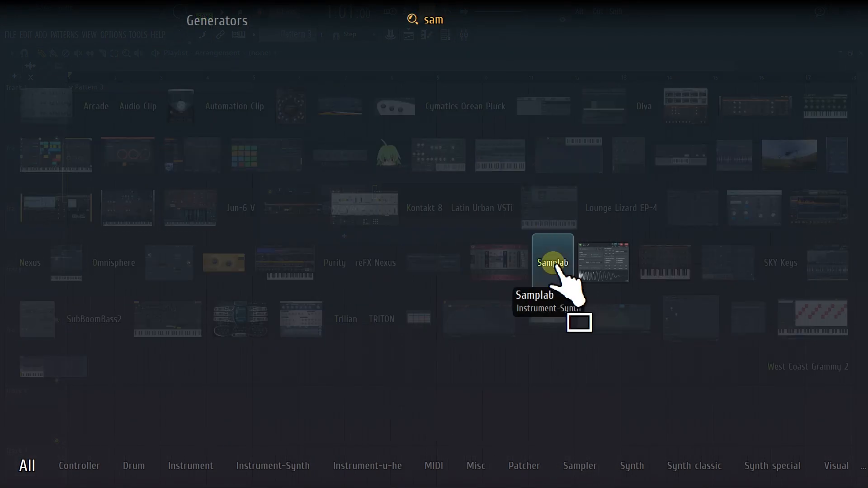
left_click(553, 265)
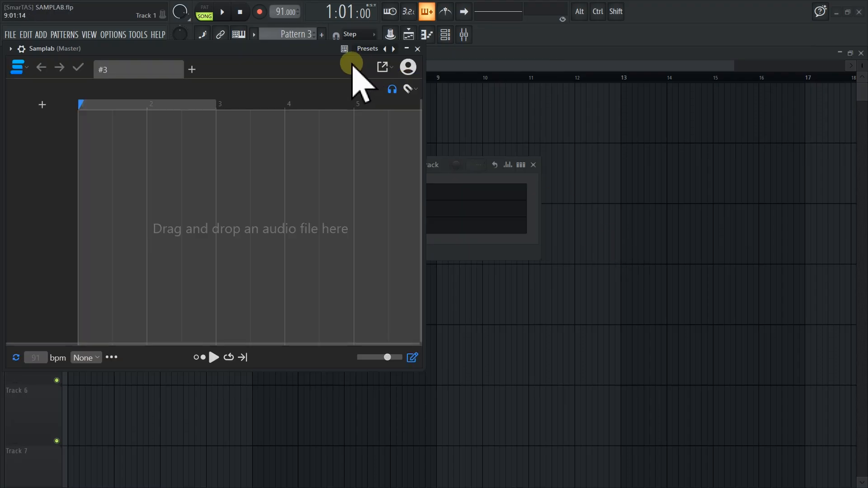
left_click_drag(227, 50, 539, 73)
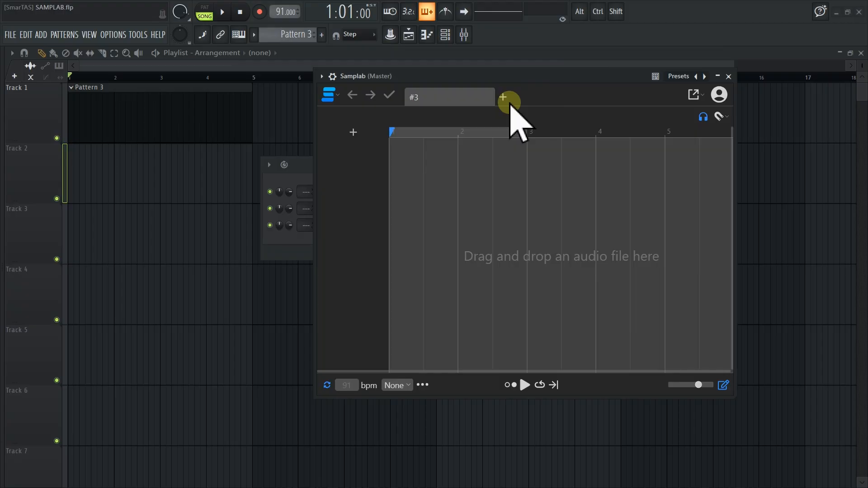
Check the account menu of the Samplab plugin and close its #3 session tab to get an empty session
left_click(719, 95)
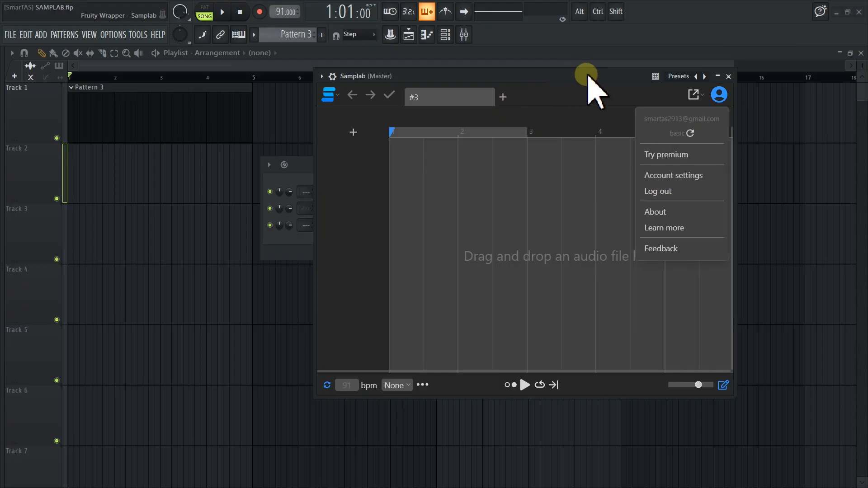
left_click(719, 96)
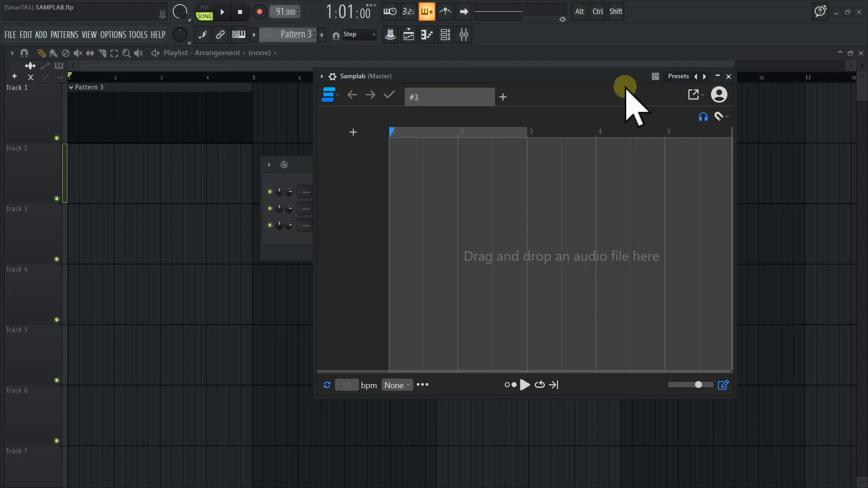
left_click_drag(548, 79, 548, 91)
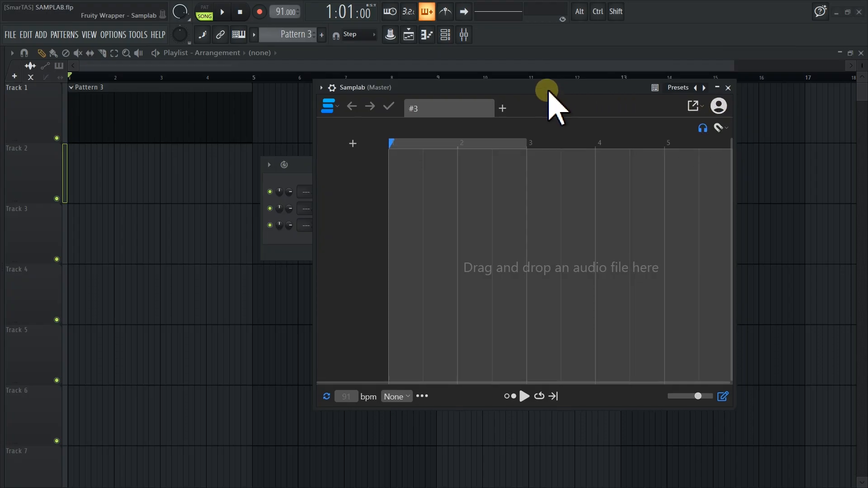
left_click(487, 108)
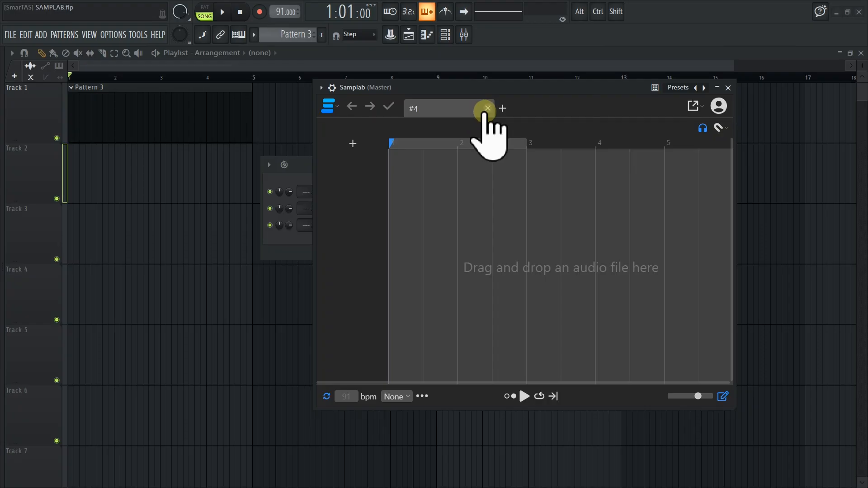
mouse_move(513, 89)
left_mouse_down()
mouse_move(488, 76)
mouse_move(520, 75)
left_mouse_up()
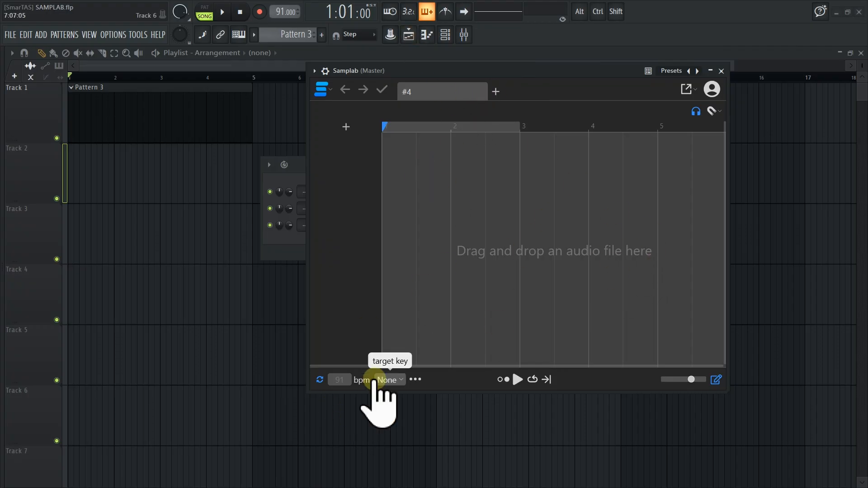
Show the browser's online sound library and look through its Discover and Packs pages
key("alt+F8")
left_click(184, 69)
scroll(120, 276, "down", 6)
scroll(122, 276, "up", 5)
scroll(128, 283, "up", 9)
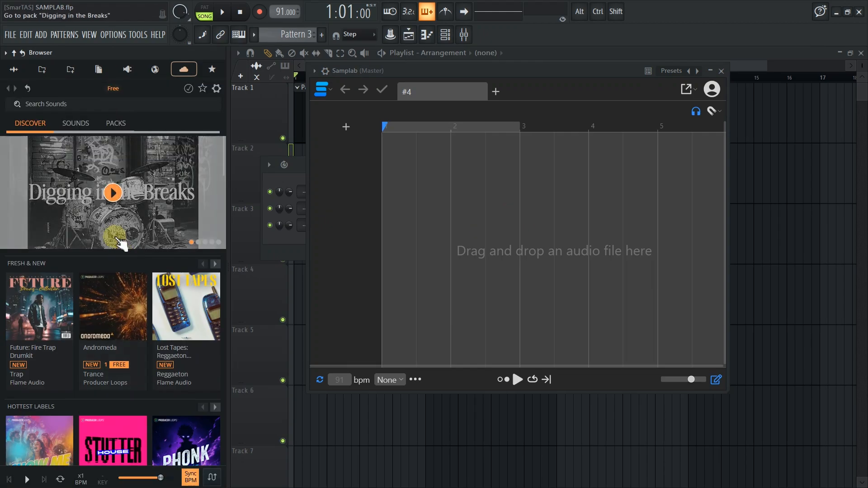
scroll(106, 181, "down", 3)
left_click(115, 123)
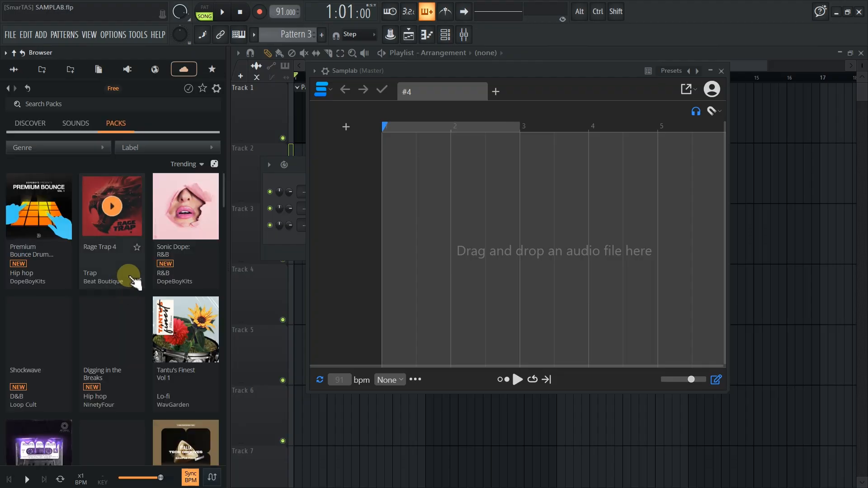
scroll(128, 283, "down", 8)
scroll(132, 280, "down", 10)
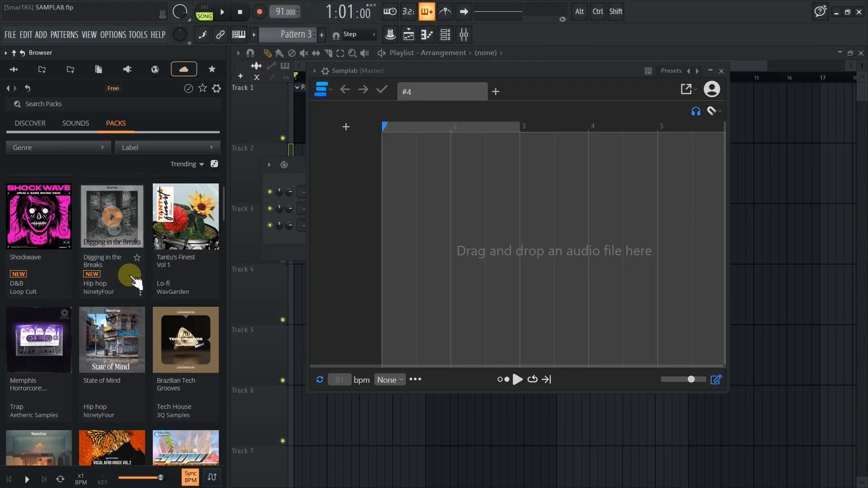
Search the online sound library for "Afro Guitar" and look through the matching sounds
left_click(36, 123)
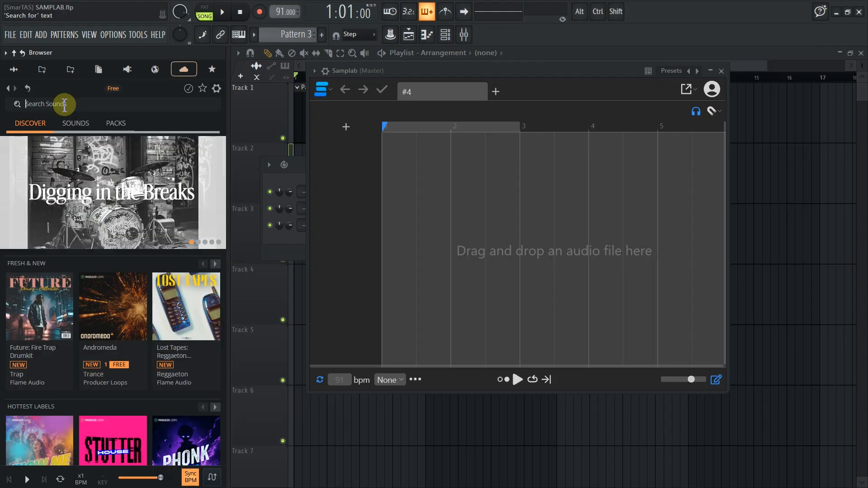
type("Afro Guitar")
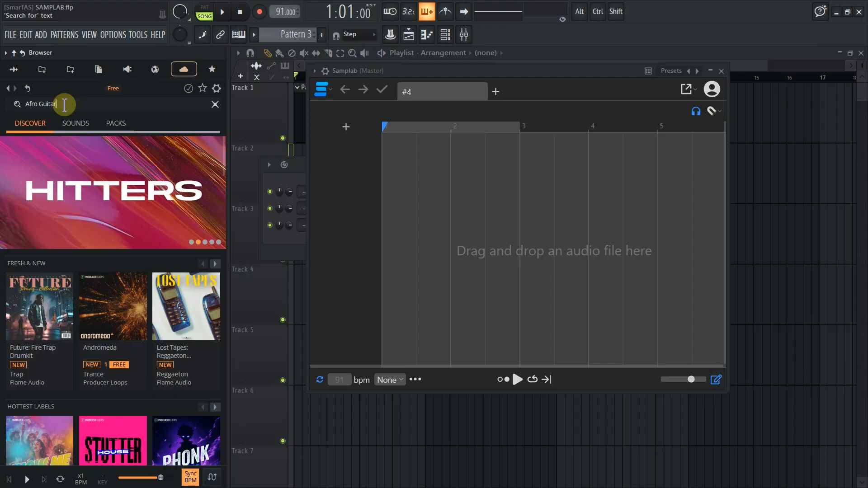
key("Return")
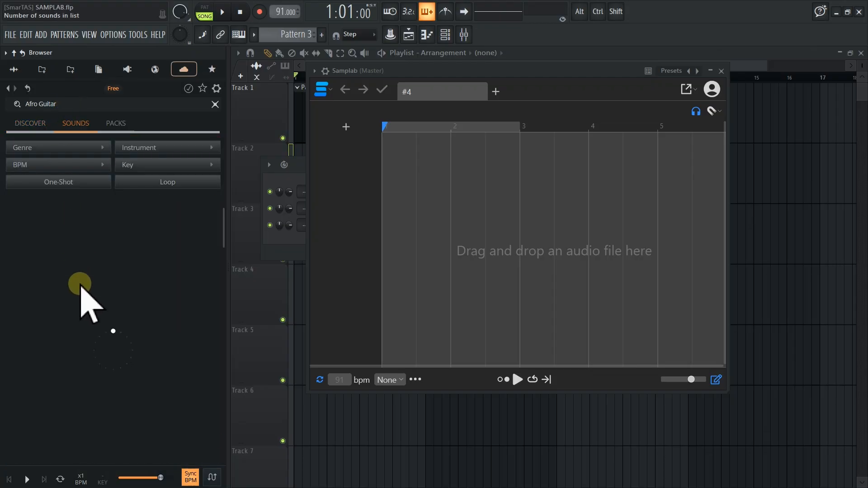
scroll(89, 300, "down", 2)
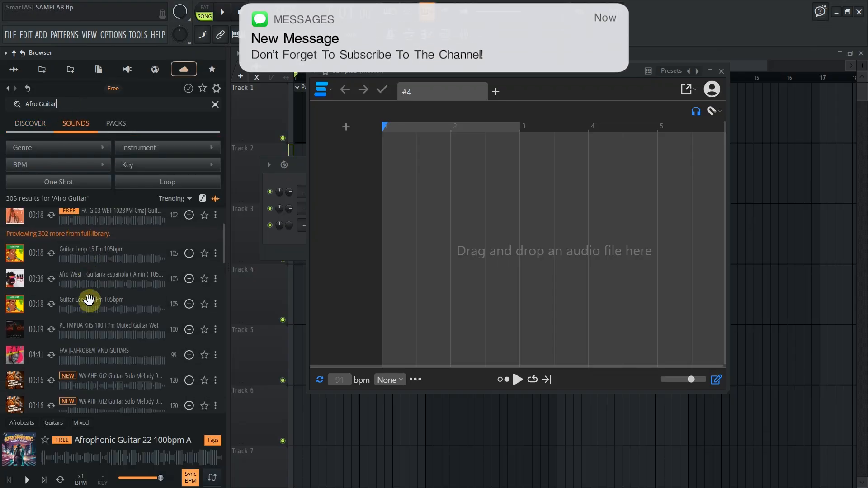
scroll(89, 300, "up", 2)
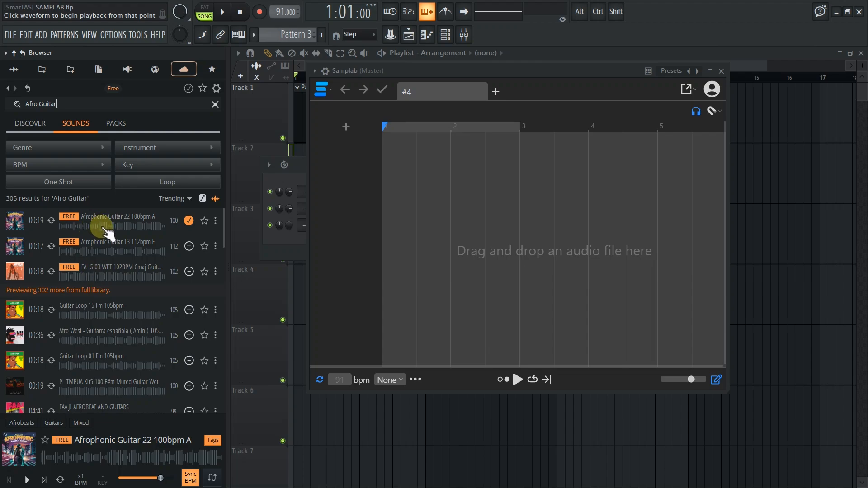
Audition the free "Afrophonic Guitar 22 100bpm A" loop and set the project tempo to 100 BPM
left_click(103, 226)
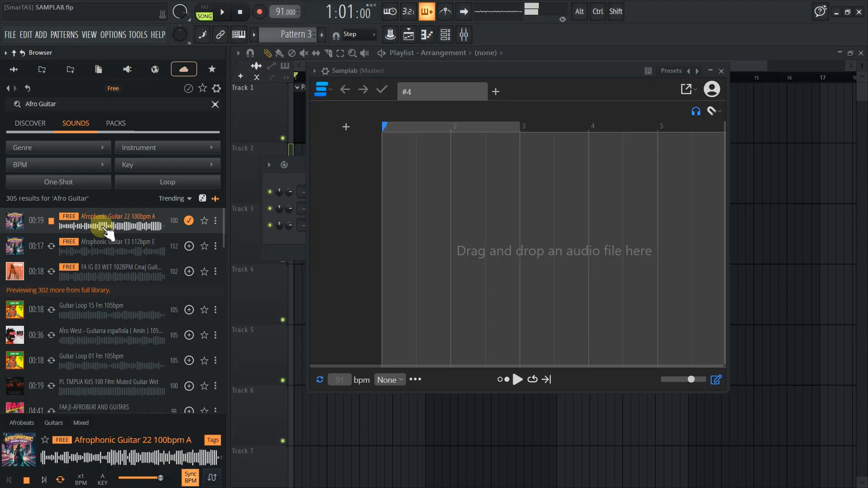
left_click(108, 231)
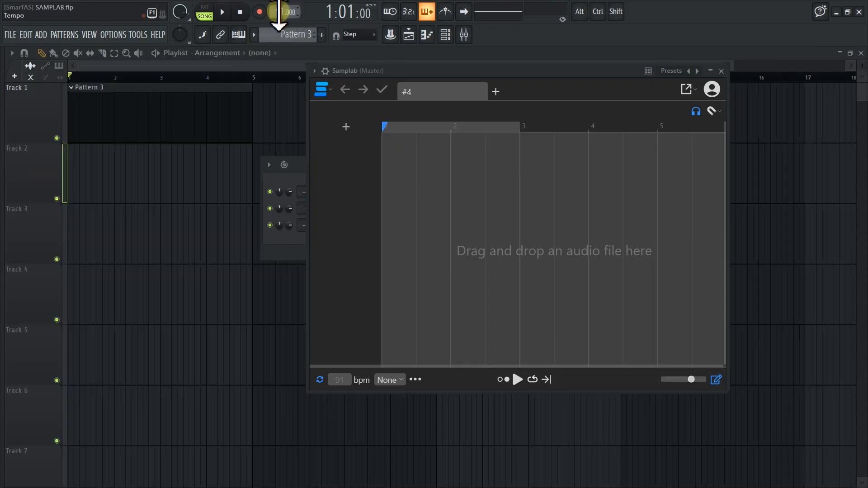
scroll(278, 13, "up", 1)
mouse_move(42, 271)
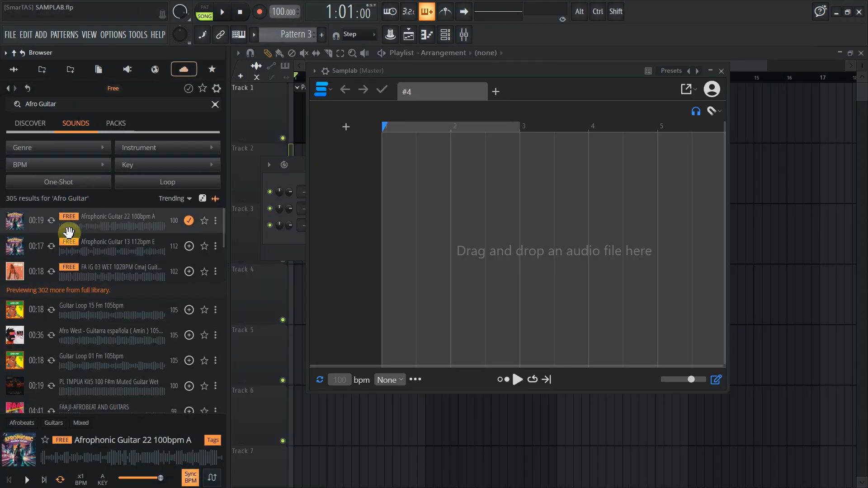
Audition the free Afrophonic Guitar 13 and FA IG 03 WET loops and compare them with Afrophonic Guitar 22
left_click(86, 245)
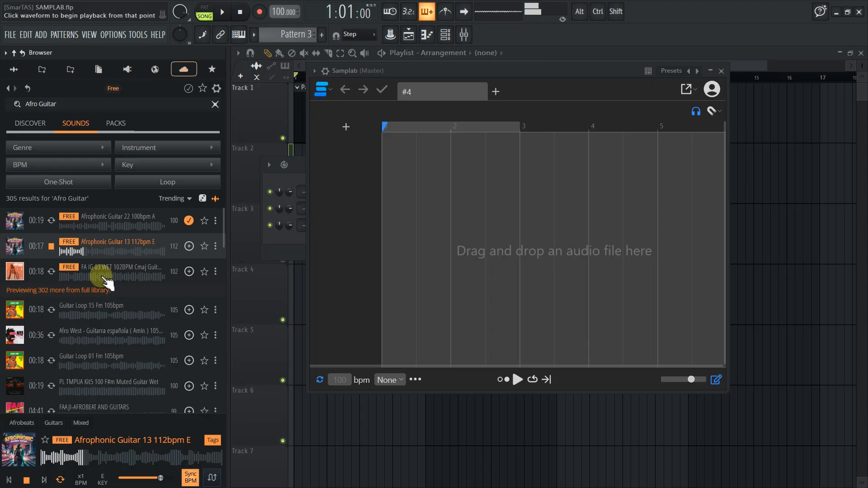
left_click(102, 276)
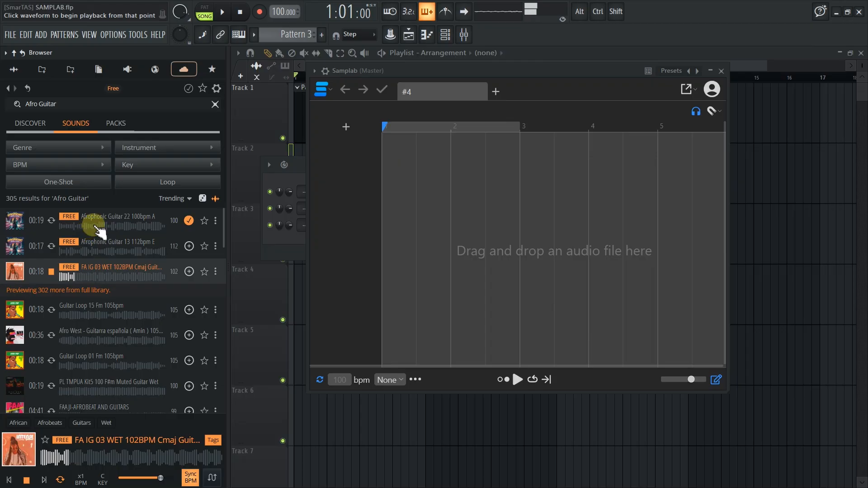
left_click(88, 226)
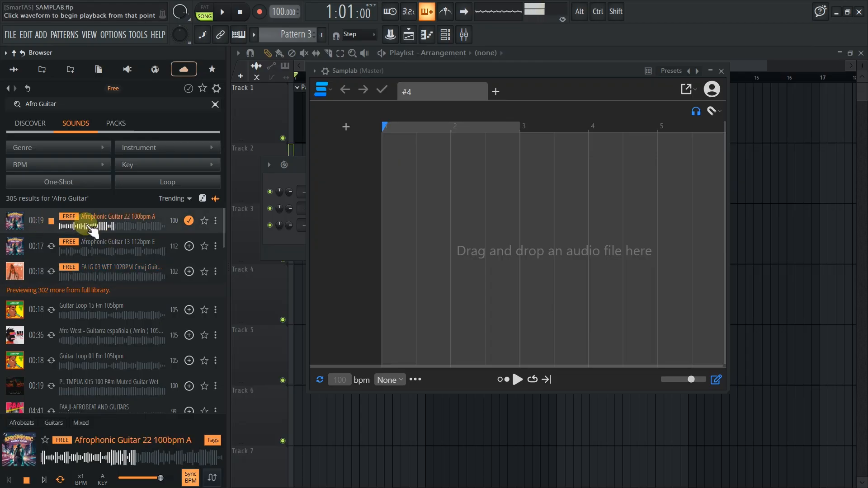
left_click_drag(97, 228, 76, 228)
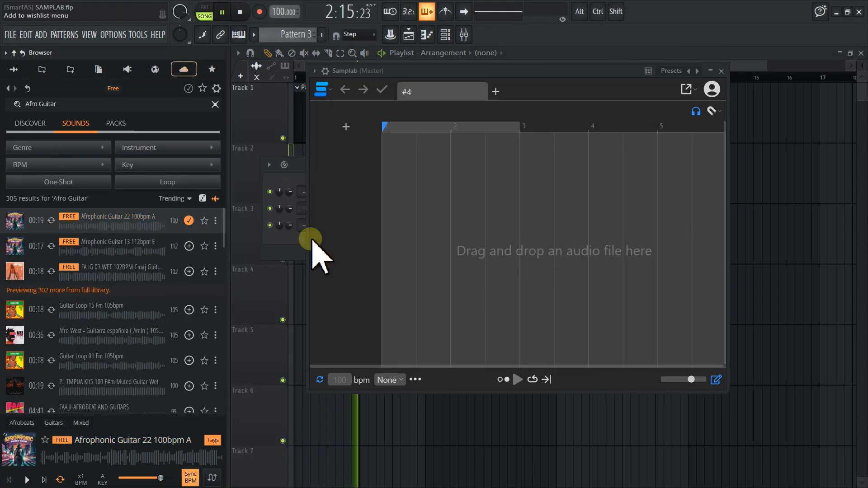
key("space")
Load the "Afrophonic Guitar 22 100bpm A" loop from the sound library into the empty Samplab session
mouse_move(7, 253)
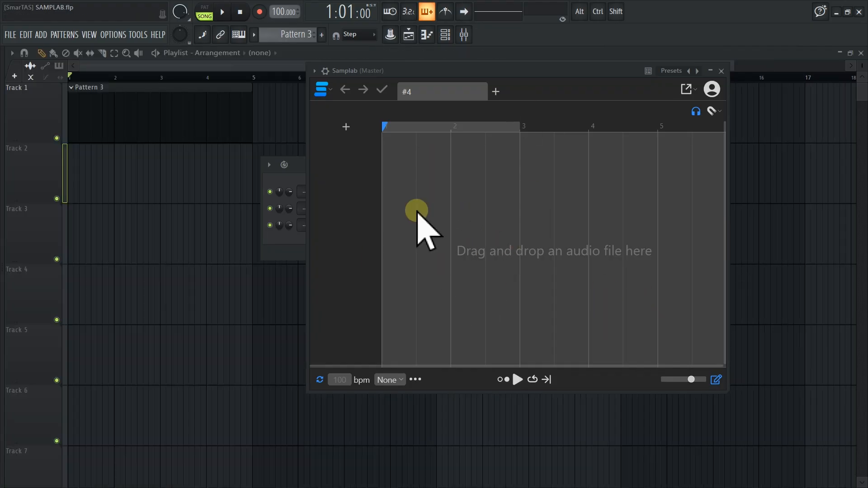
mouse_move(10, 217)
left_click(85, 220)
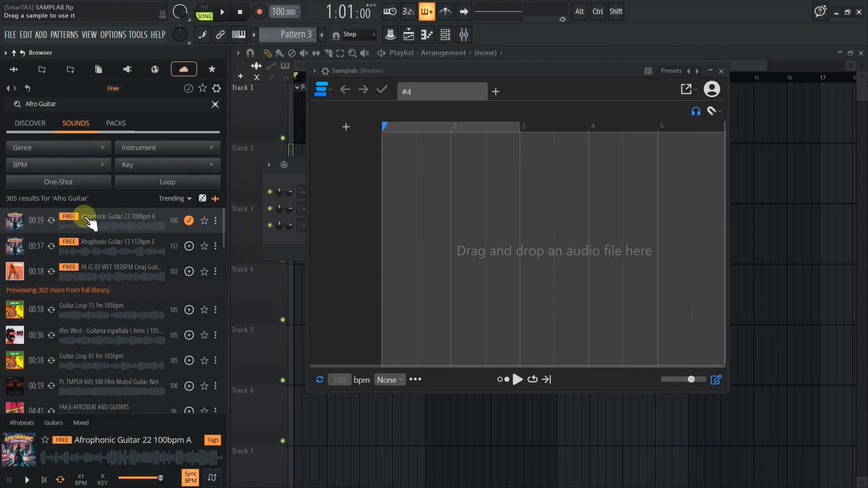
left_click_drag(85, 220, 465, 233)
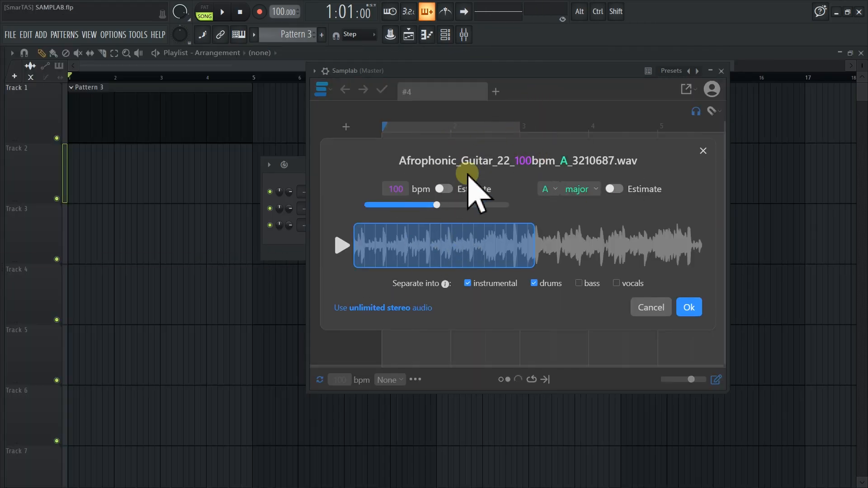
Import the first 17 beats of the guitar loop at 100 bpm in A major, separated into instrumental only
mouse_move(5, 312)
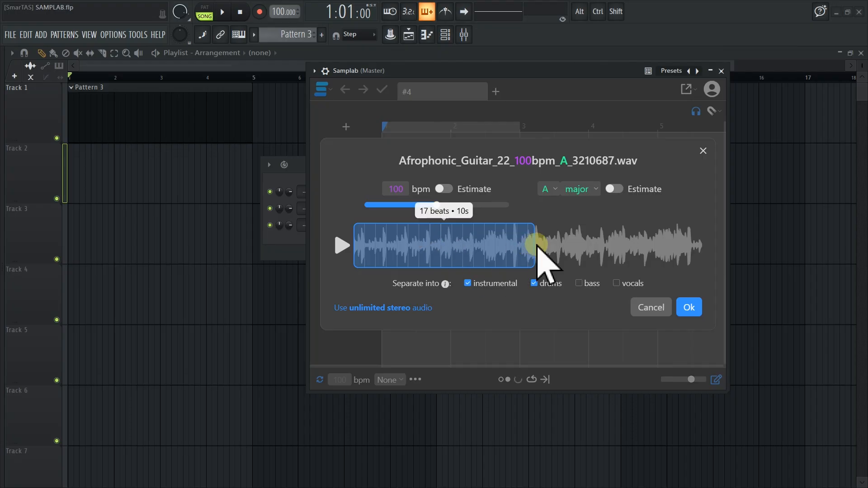
mouse_move(525, 247)
left_mouse_down()
mouse_move(479, 254)
mouse_move(536, 247)
left_mouse_up()
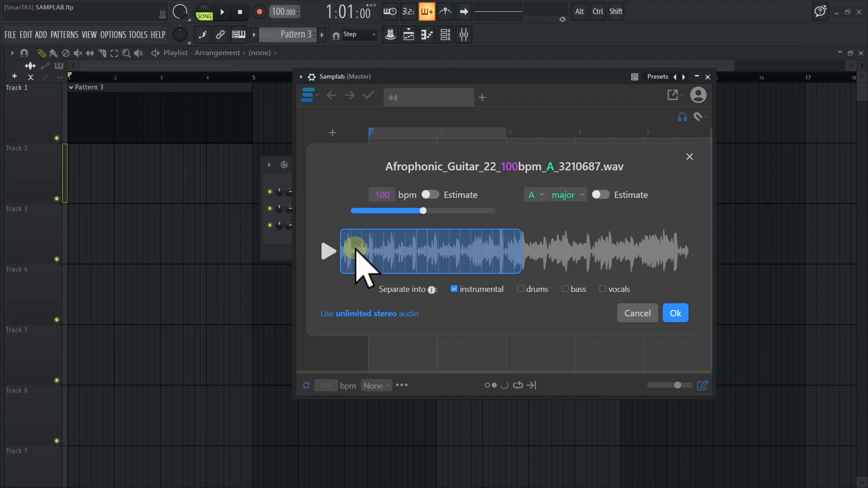
left_click(679, 313)
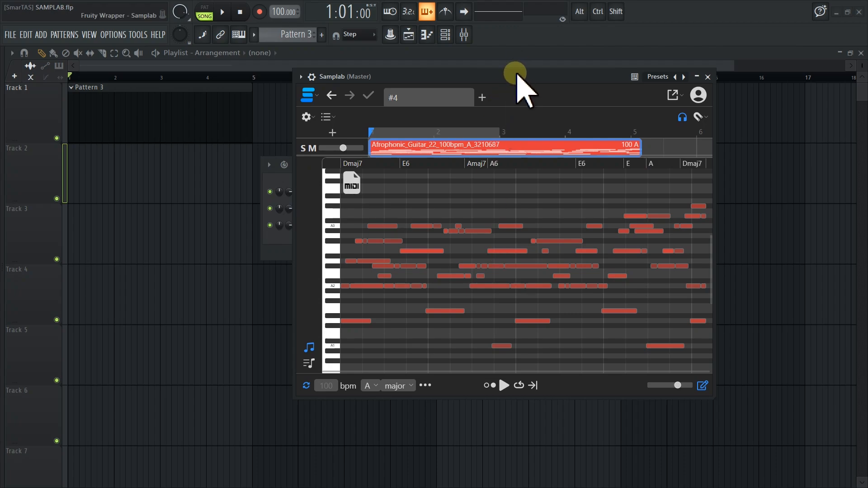
Examine and play back the notes and chords detected from the imported guitar loop
left_click_drag(517, 76, 451, 64)
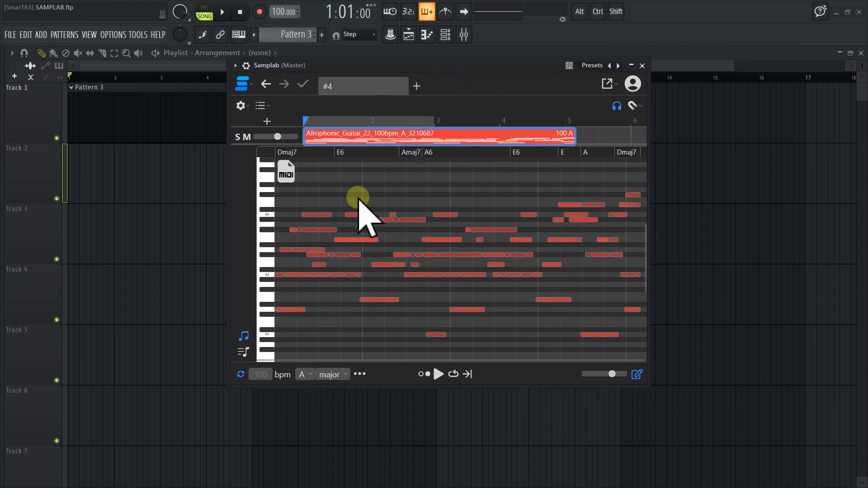
scroll(377, 267, "down", 2)
scroll(377, 267, "up", 2)
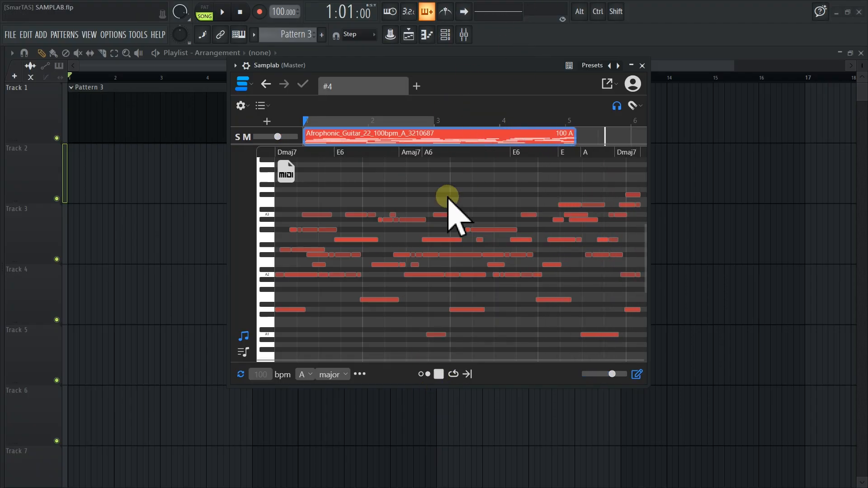
left_click_drag(507, 66, 501, 86)
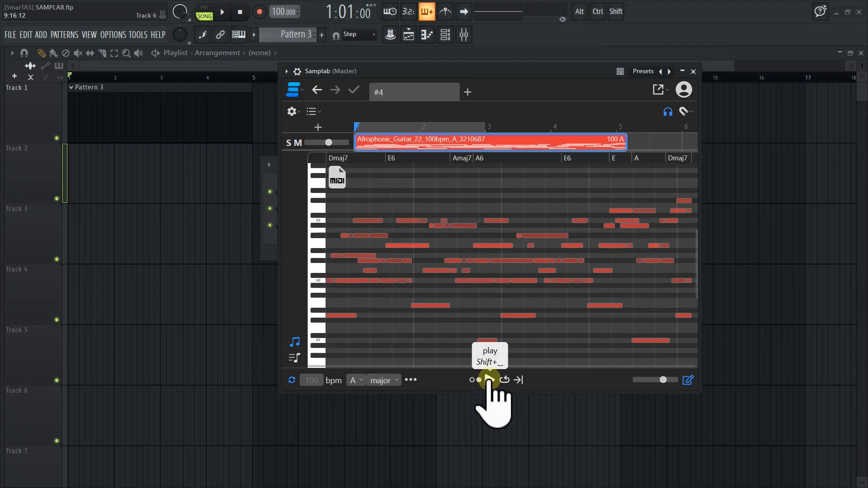
Place the "Afrophonic Guitar 22 100bpm A" loop from the sound library on Track 4 at bar 1 of the playlist
left_click(490, 380)
left_click_drag(510, 86, 639, 80)
left_click(2, 329)
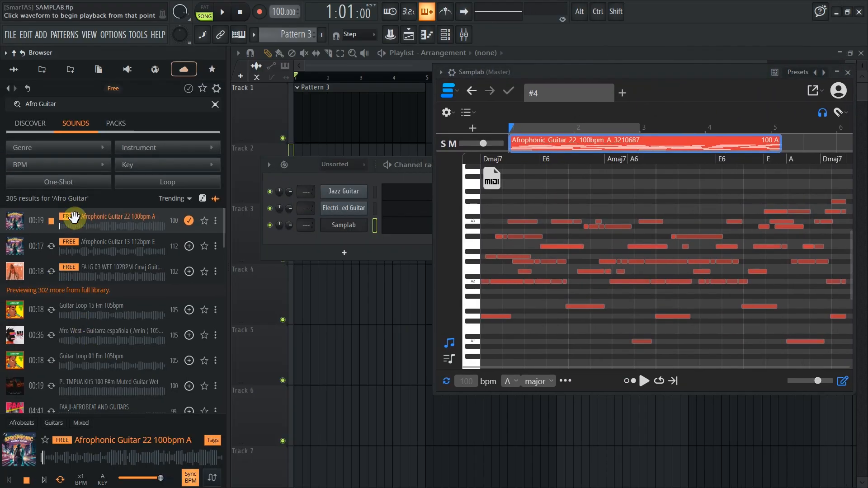
left_click_drag(119, 220, 25, 239)
Play the original loop in the playlist and compare it with Samplab's own playback
key("space")
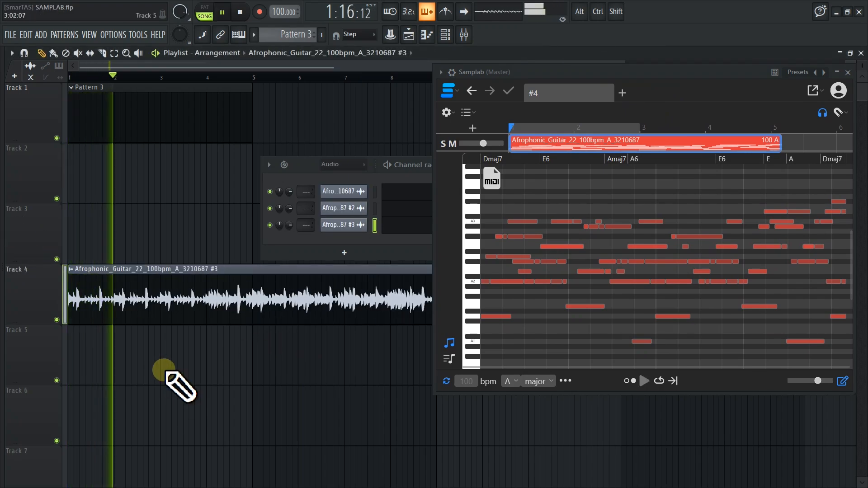
key("space")
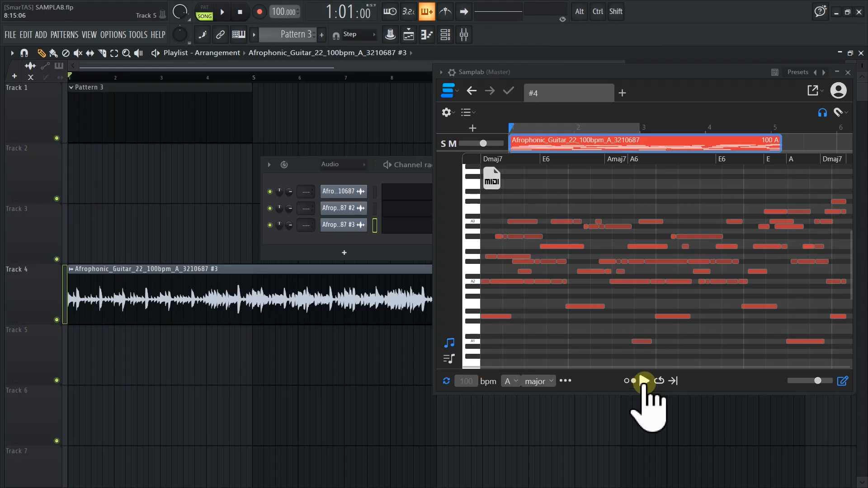
left_click(644, 382)
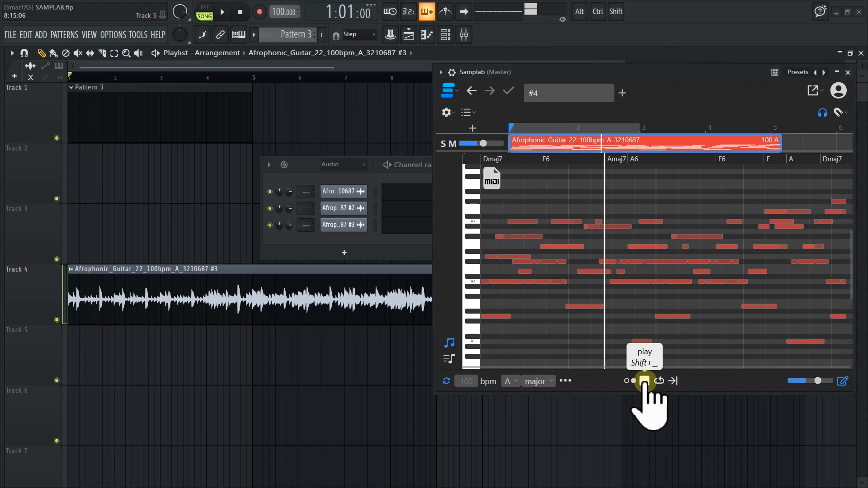
left_click(644, 383)
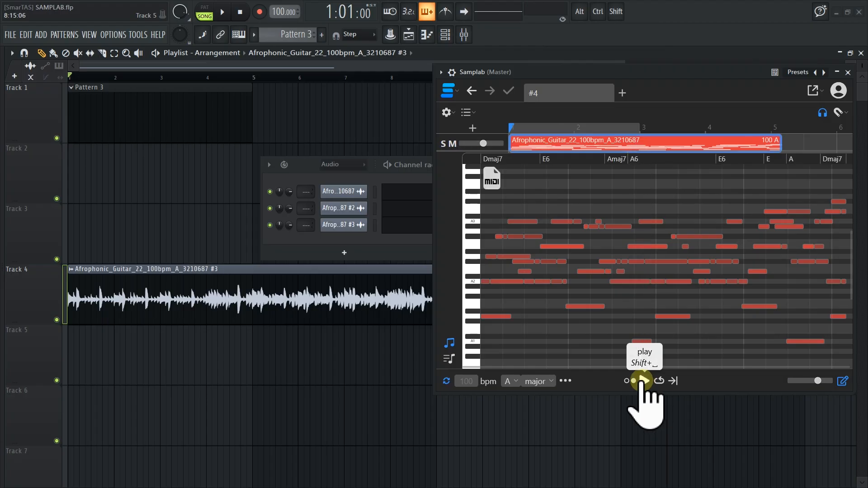
Show the Unsorted channels in the channel rack and transfer Samplab's MIDI file to the Jazz Guitar channel
left_click_drag(294, 162, 234, 135)
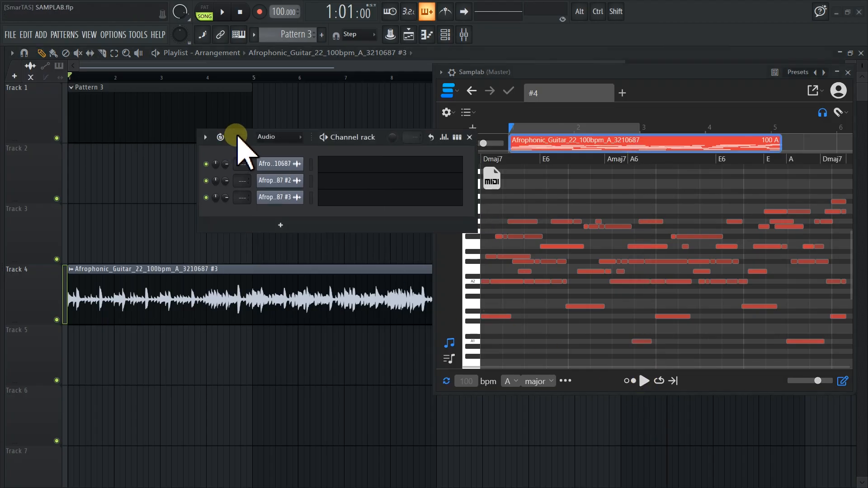
left_click(284, 139)
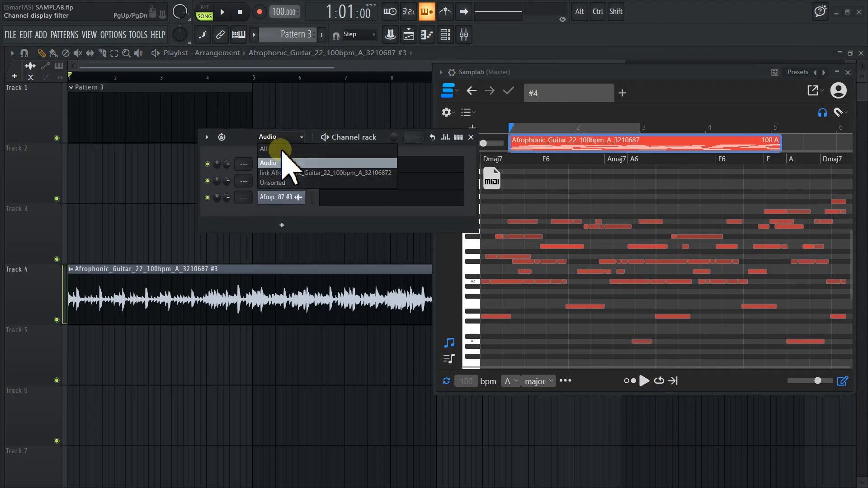
left_click(281, 192)
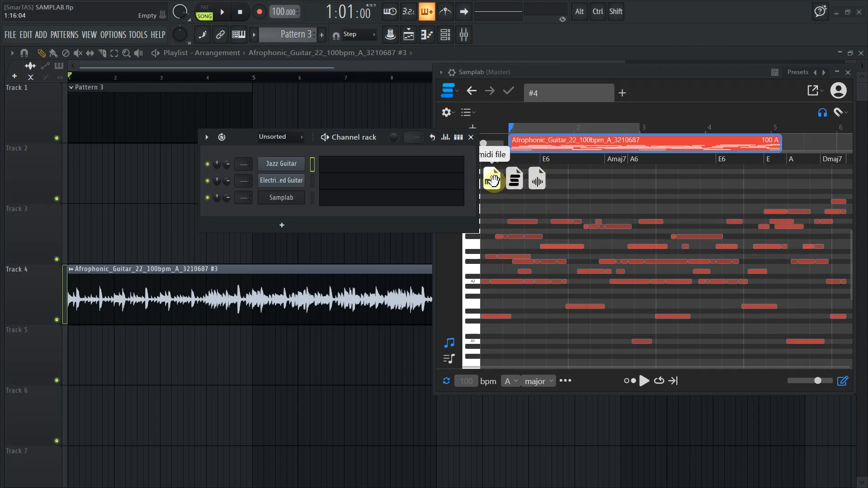
left_click_drag(493, 181, 273, 218)
left_click_drag(281, 174, 281, 170)
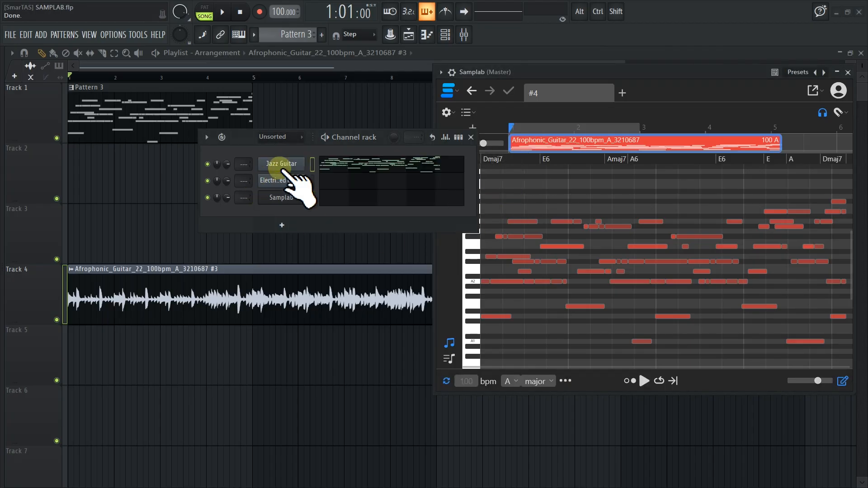
Mute Track 4, check the Jazz Guitar instrument's preset, and play Pattern 3 on its own
left_click_drag(243, 134, 220, 169)
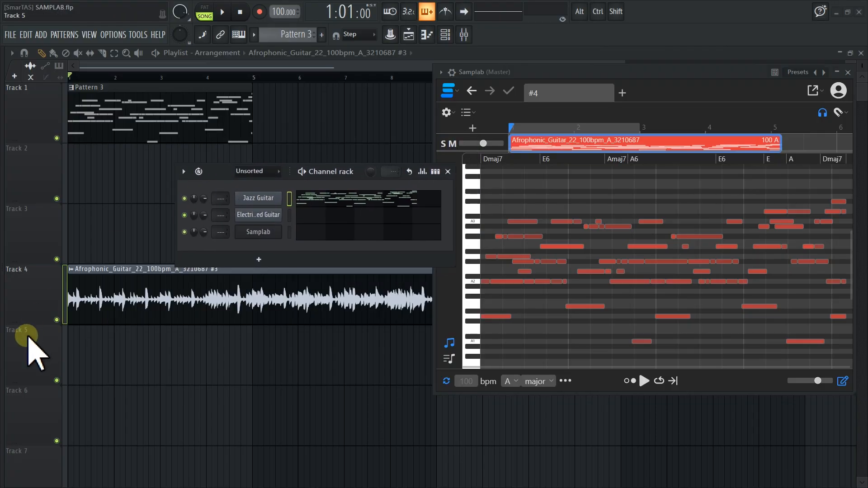
left_click(56, 320)
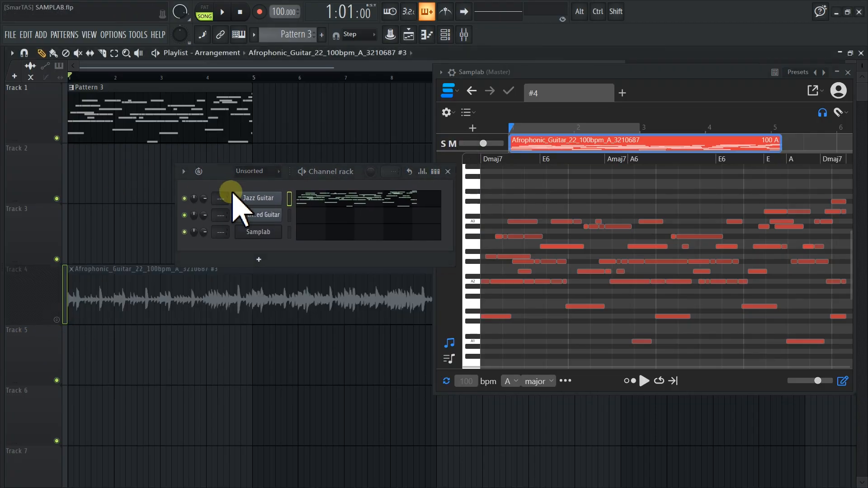
left_click(258, 196)
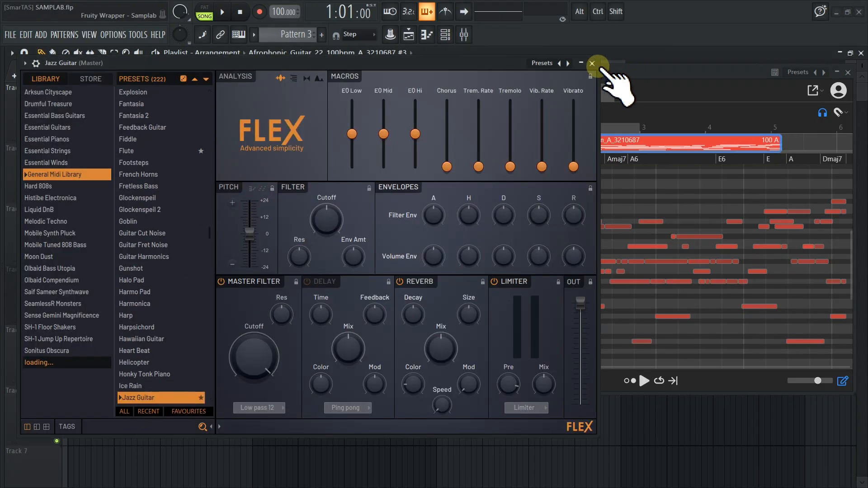
left_click(591, 62)
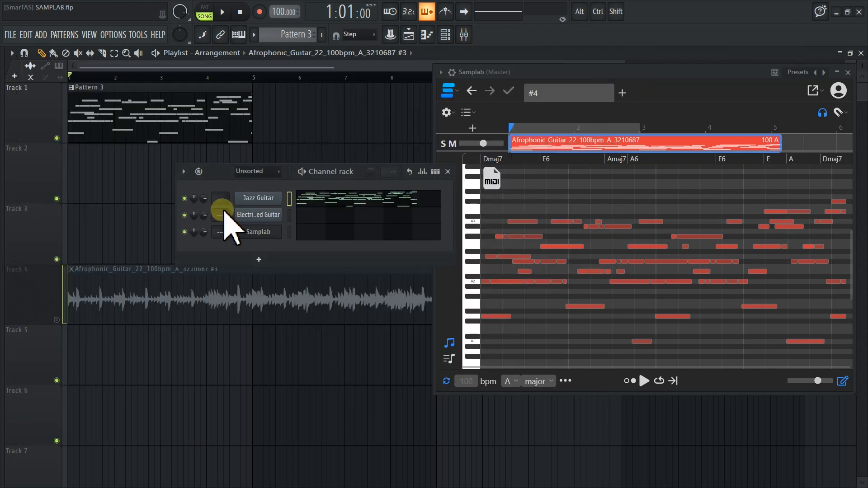
left_click_drag(219, 171, 223, 213)
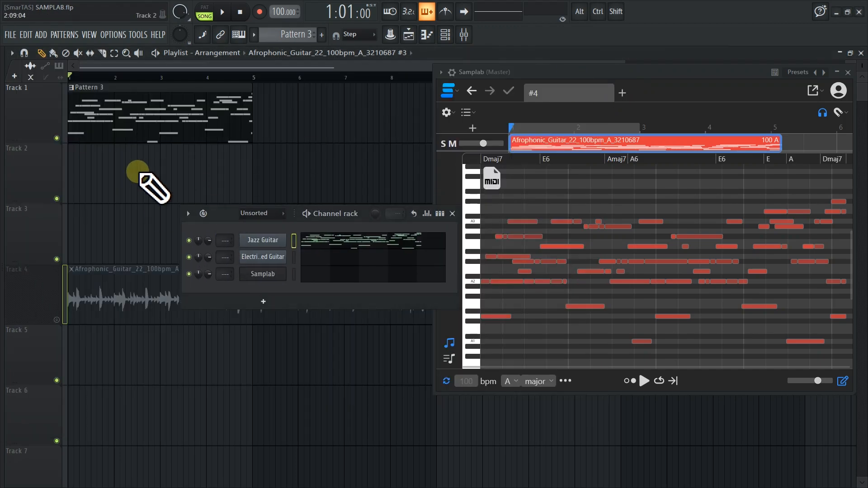
key("space")
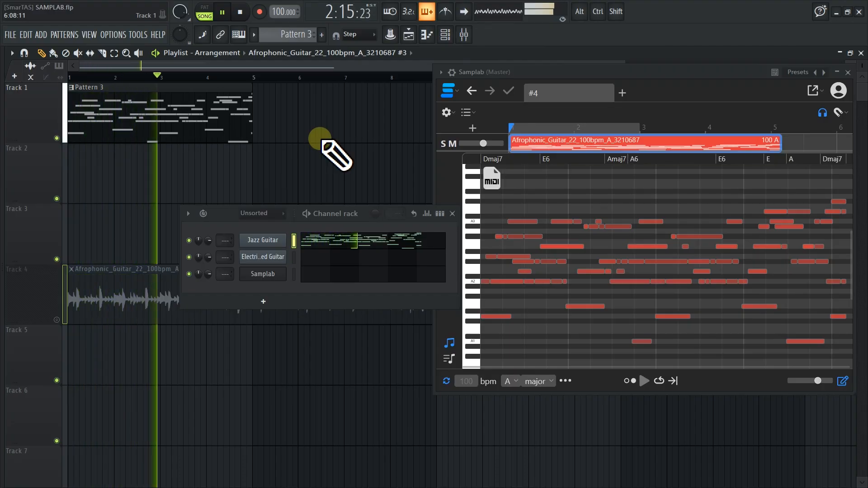
key("space")
Open the Jazz Guitar notes of Pattern 3 in the piano roll, view all four bars and play them back
double_click(204, 118)
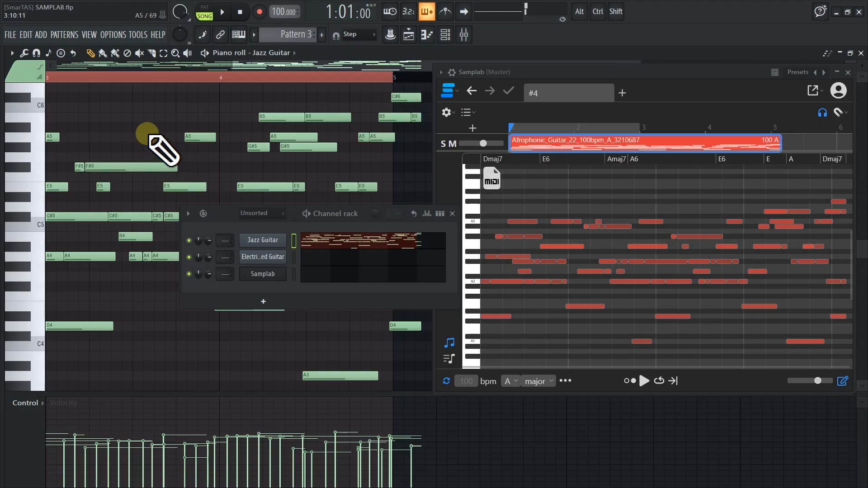
scroll(137, 130, "down", 2)
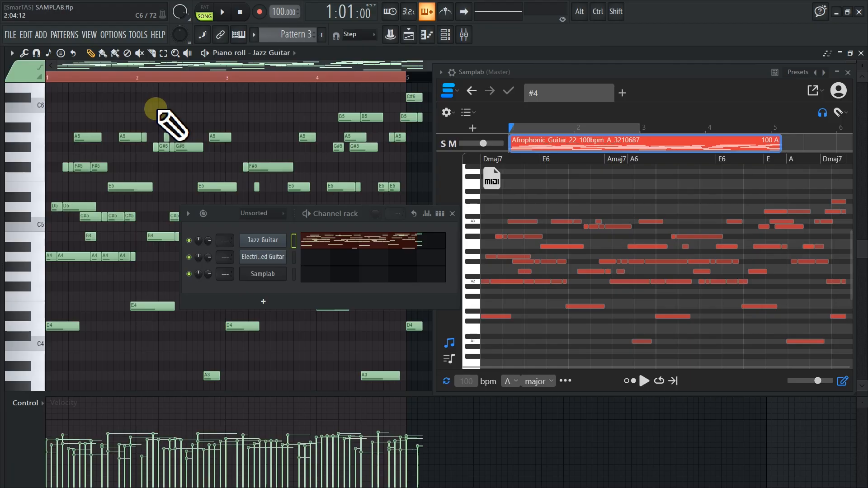
key("space")
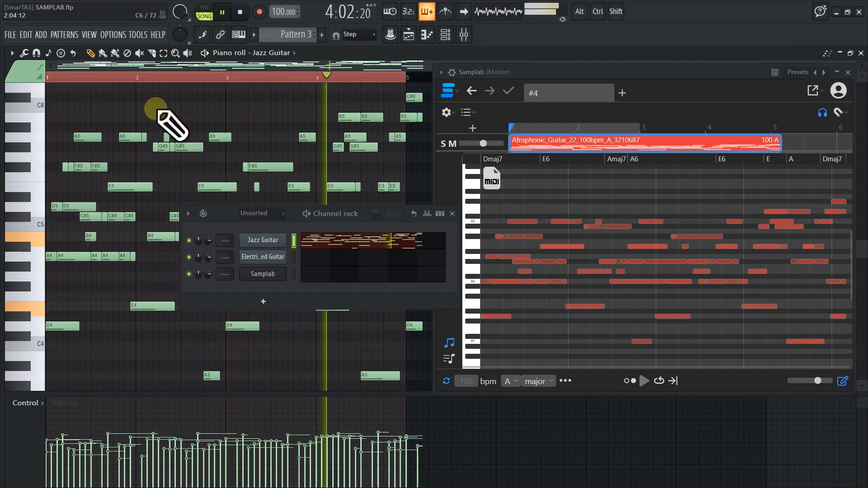
key("space")
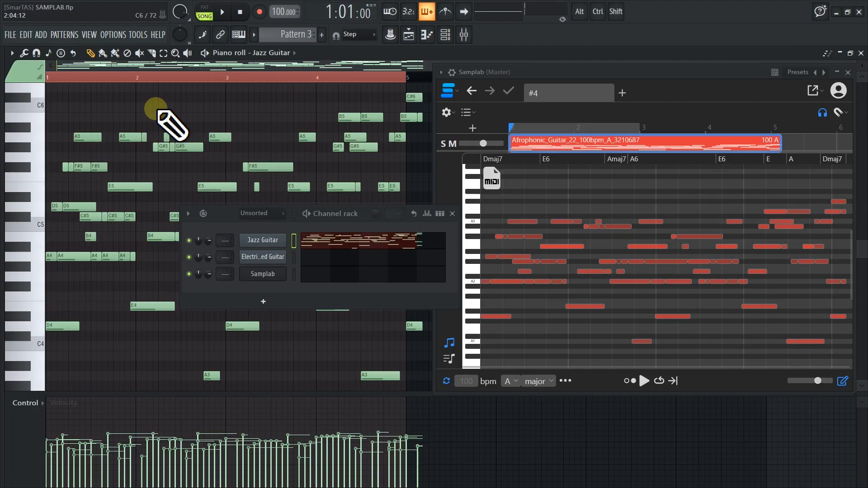
Close the channel rack and compare the piano roll notes with Samplab's detected notes by playing both versions
left_click_drag(221, 214, 225, 177)
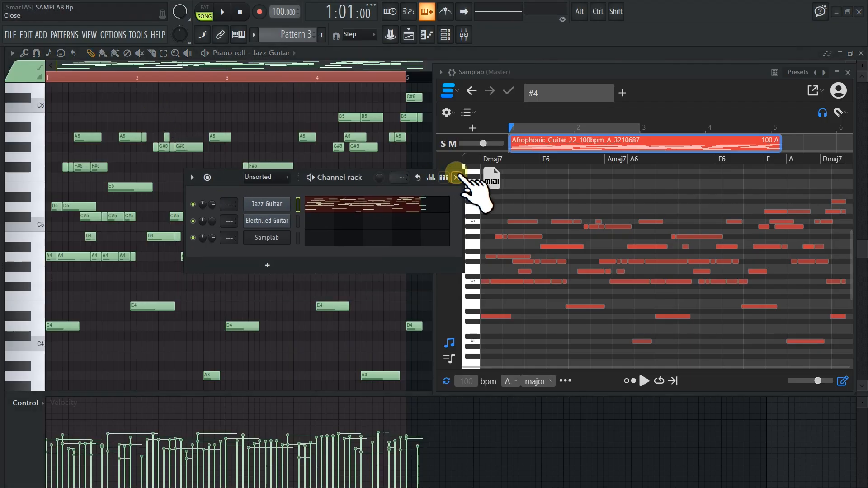
left_click(457, 177)
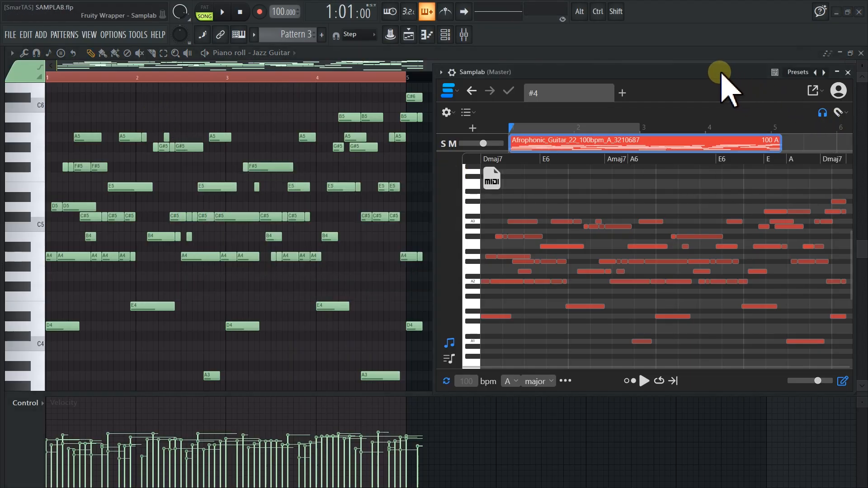
left_click_drag(723, 75, 686, 76)
scroll(601, 271, "down", 5)
scroll(586, 228, "down", 5)
scroll(621, 312, "up", 8)
left_click(606, 382)
left_click(606, 382)
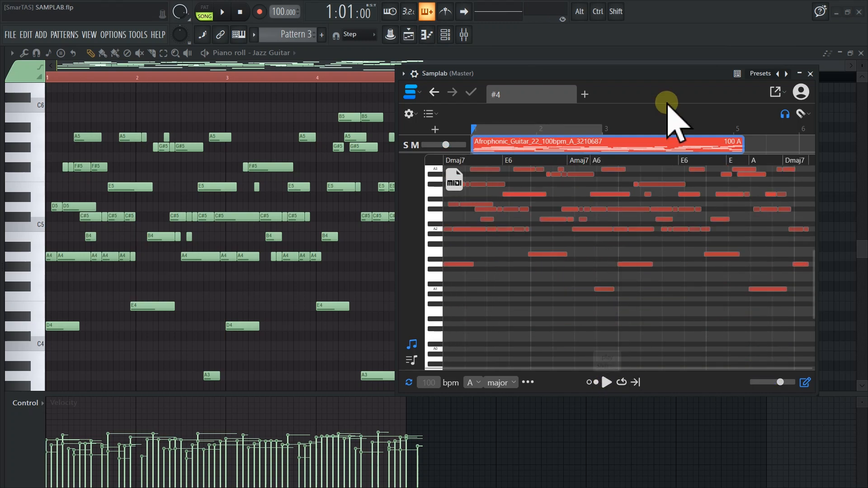
key("space")
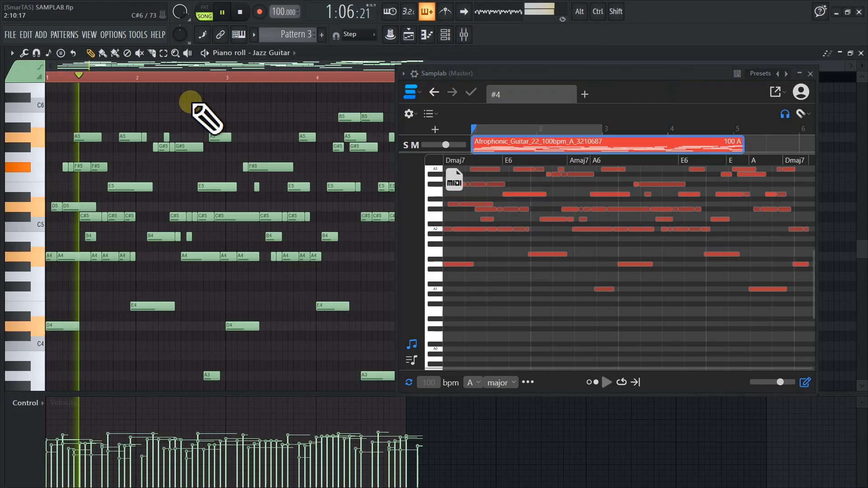
key("space")
Close Samplab and the piano roll, set the project tempo to 91 bpm with all channels restretched, and play the pattern
left_click(810, 74)
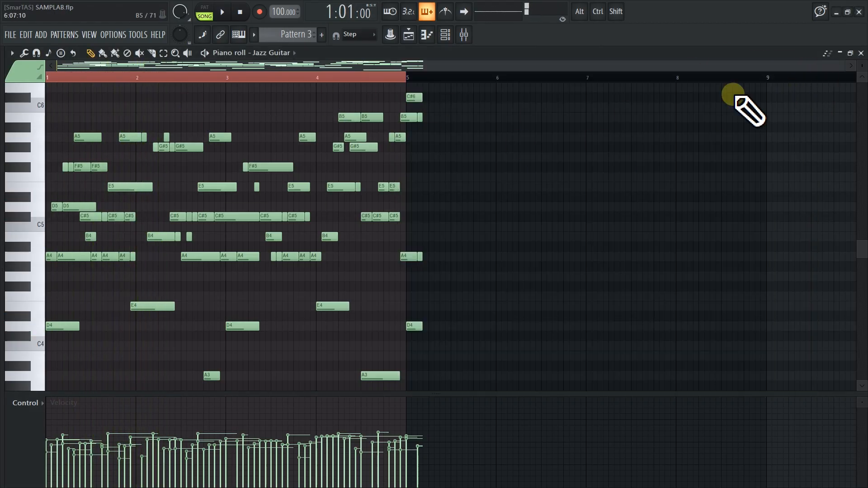
left_click(861, 53)
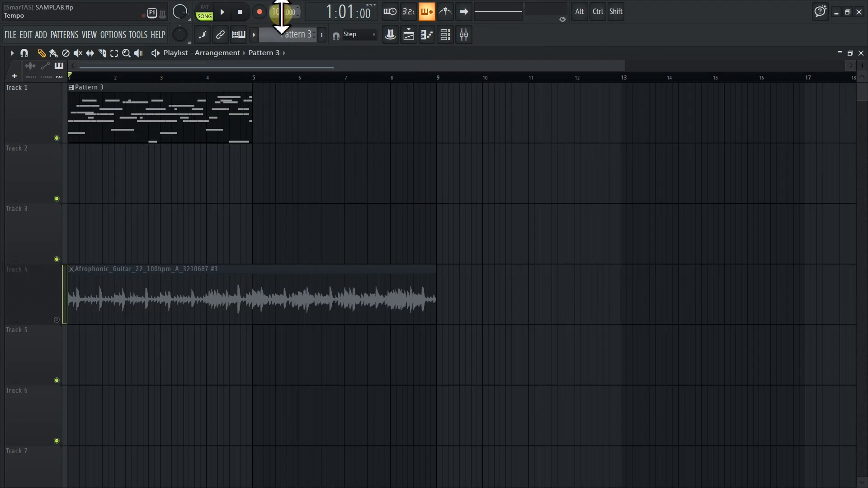
left_click_drag(283, 12, 287, 49)
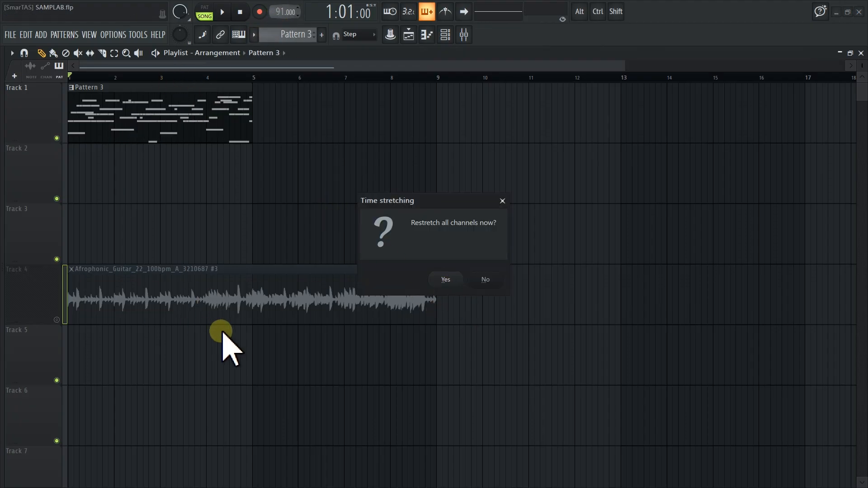
left_click(446, 280)
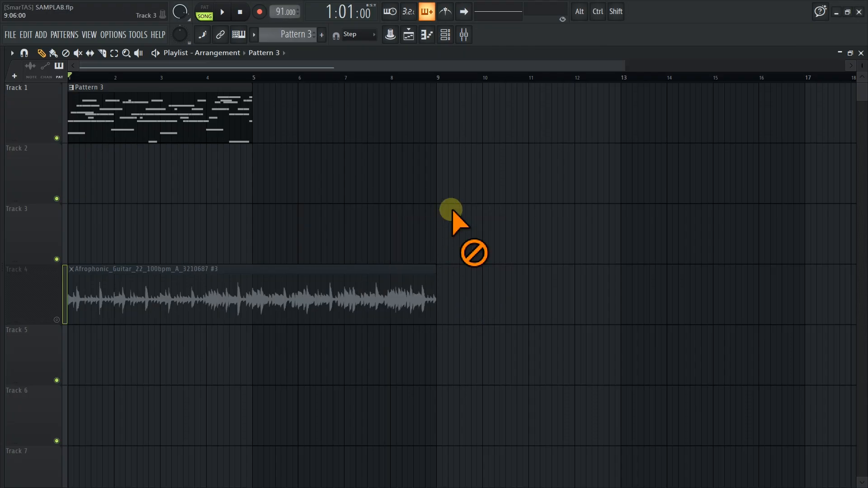
key("space")
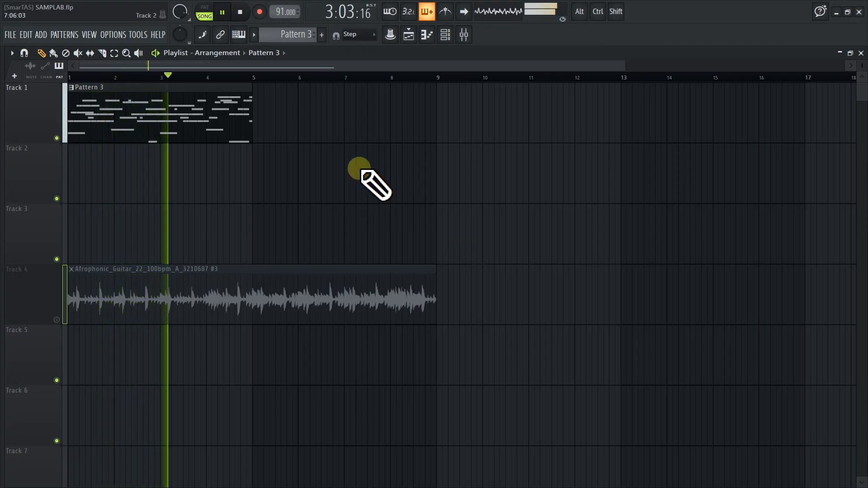
Copy the Jazz Guitar notes to the Electric Muted Guitar channel, mute Jazz Guitar and audition the pattern
left_click(446, 36)
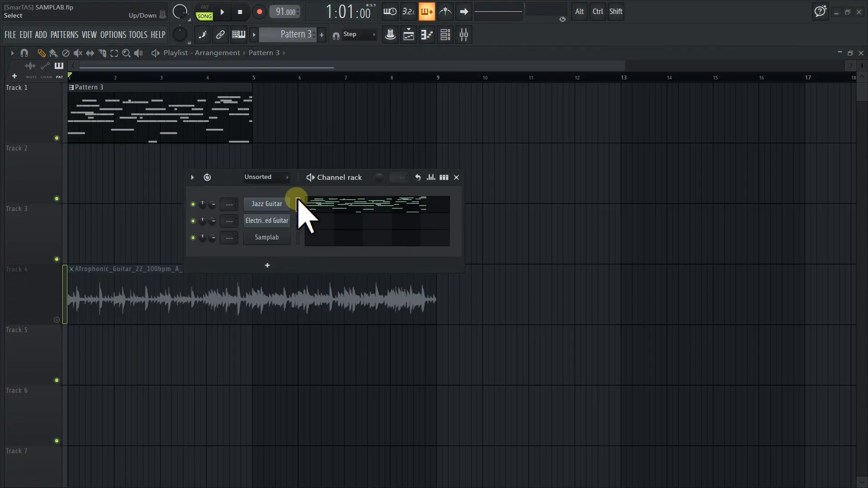
key("ctrl+v")
left_click(193, 205)
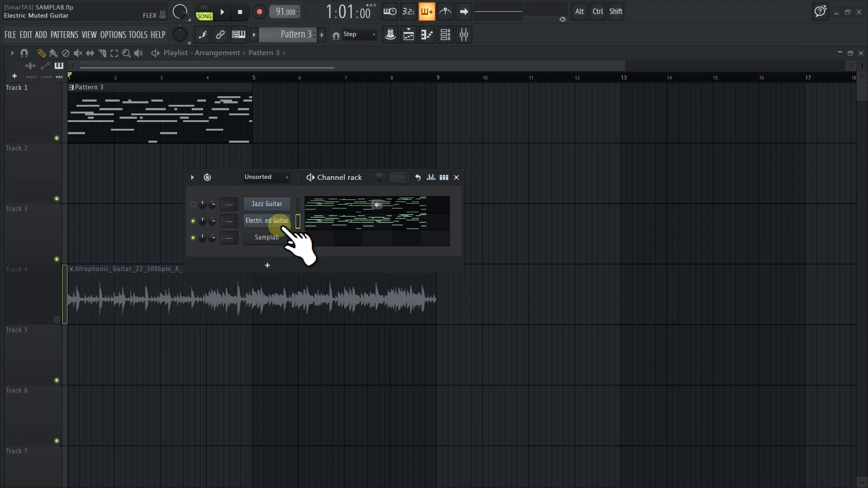
left_click(193, 204)
key("space")
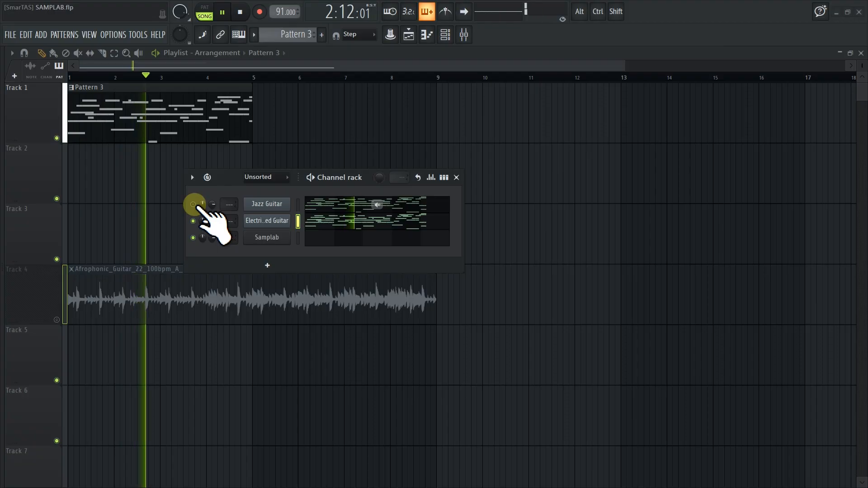
key("space")
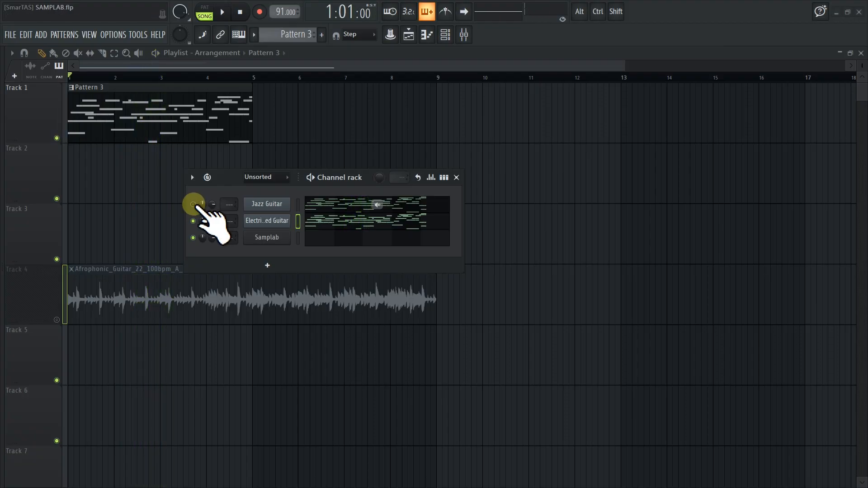
key("space")
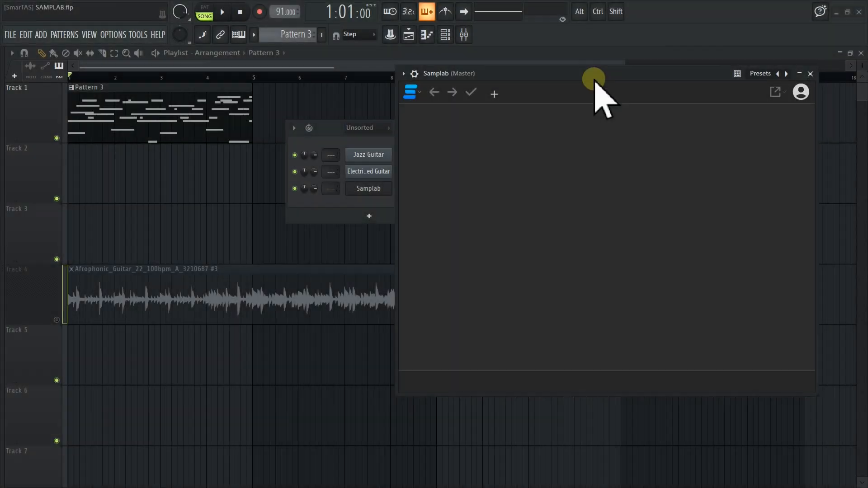
Examine the guitar loop's notes and tempo match in Samplab at the 91 bpm project tempo
left_click_drag(613, 74, 537, 72)
scroll(519, 259, "down", 5)
scroll(519, 259, "up", 5)
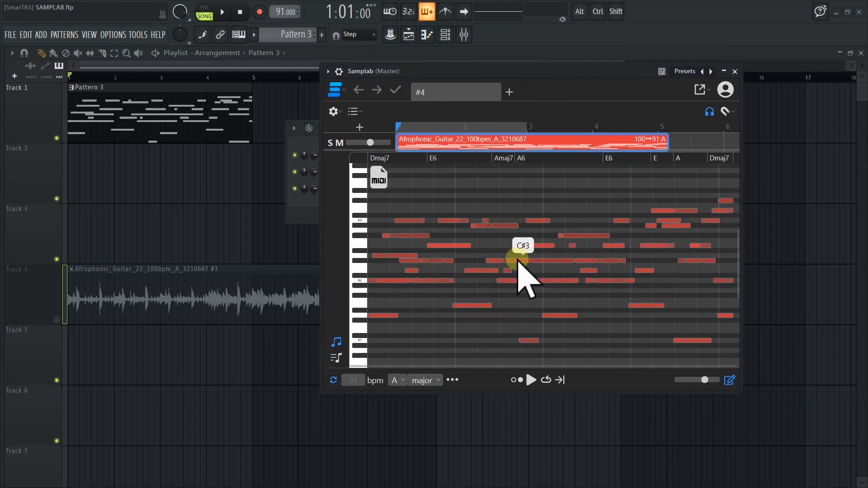
left_click_drag(579, 72, 625, 47)
left_click(465, 221)
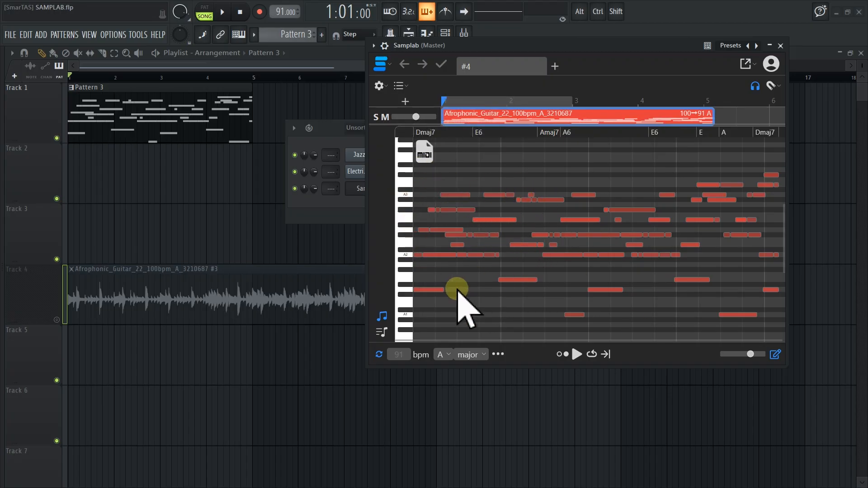
View the detected chords, then return to the individual notes and try shifting the E3 note at the first E6 chord in pitch
left_click(379, 333)
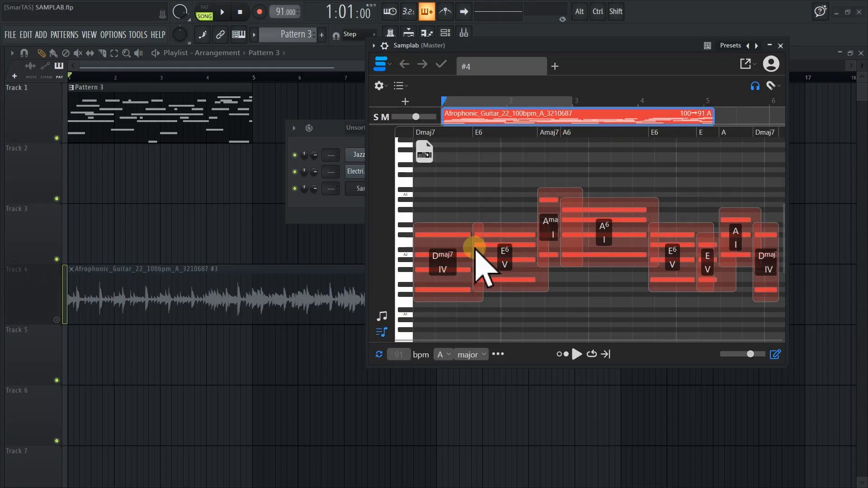
left_click(382, 317)
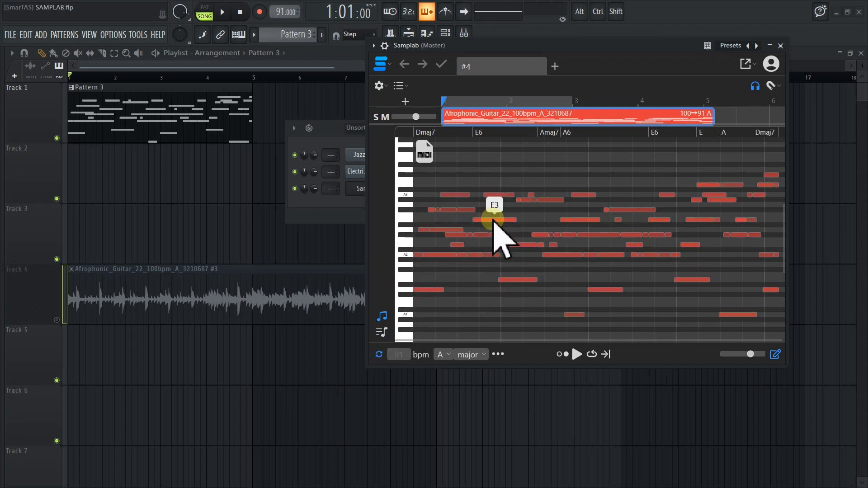
left_click(493, 220)
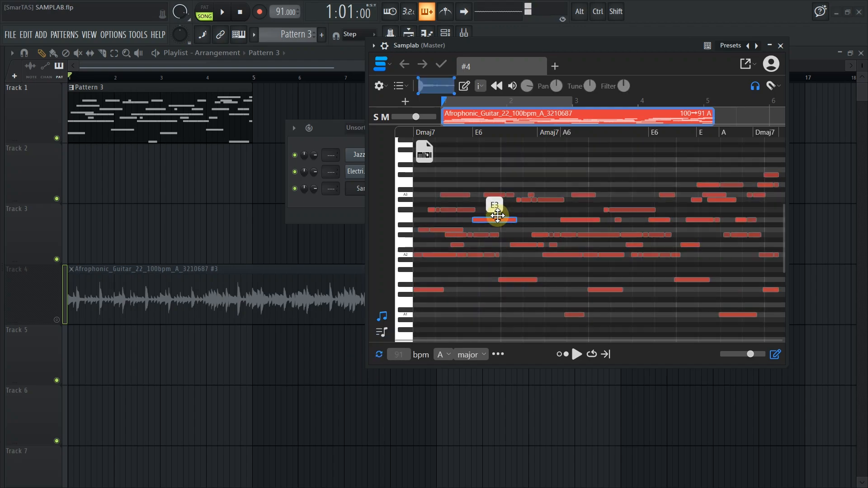
left_click_drag(497, 207, 495, 220)
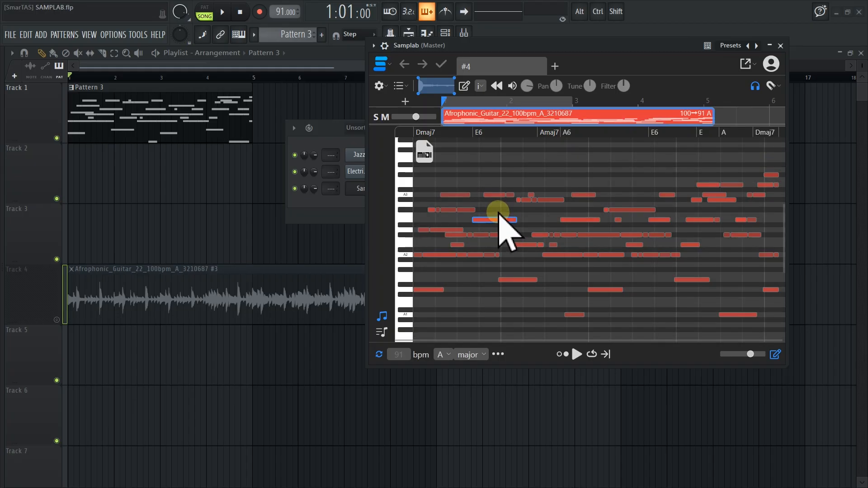
Try lowering the opening Dmaj7 chord to C♯m7 in the chord view, and undo the change
left_click(381, 329)
mouse_move(451, 270)
left_mouse_down()
mouse_move(453, 227)
mouse_move(448, 271)
mouse_move(455, 274)
left_mouse_up()
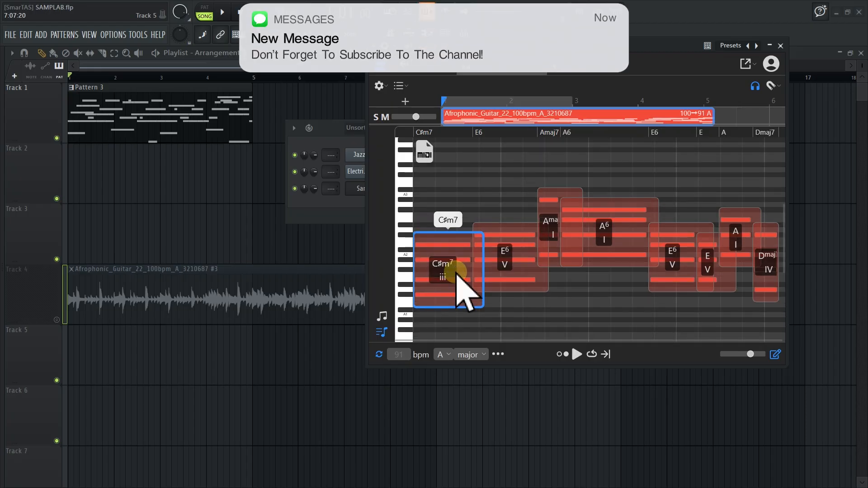
left_click_drag(457, 276, 457, 275)
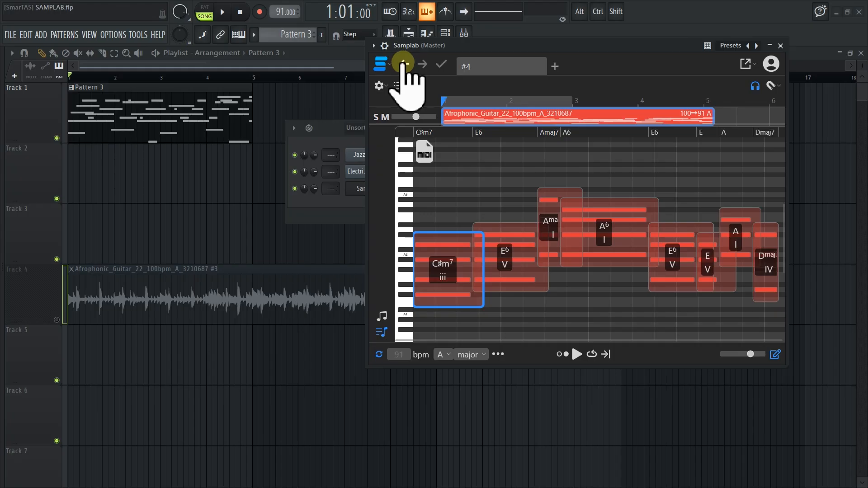
left_click(404, 63)
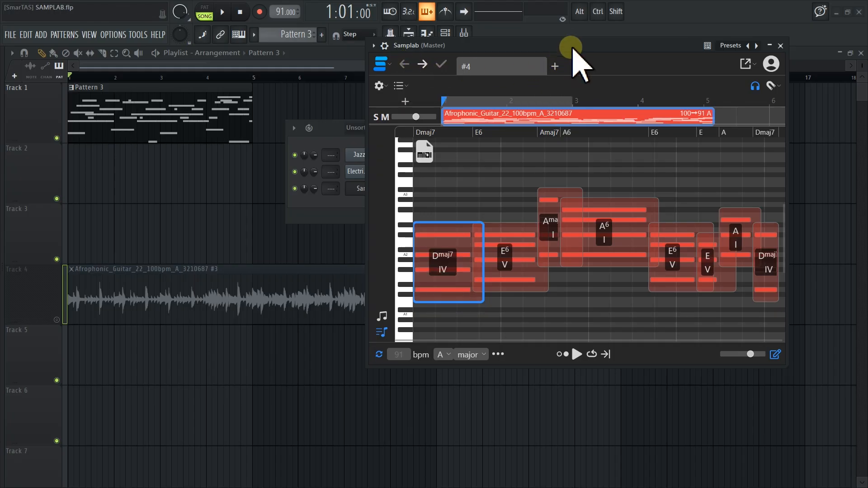
Audition the guitar loop with its original chords inside Samplab
key("space")
key("space")
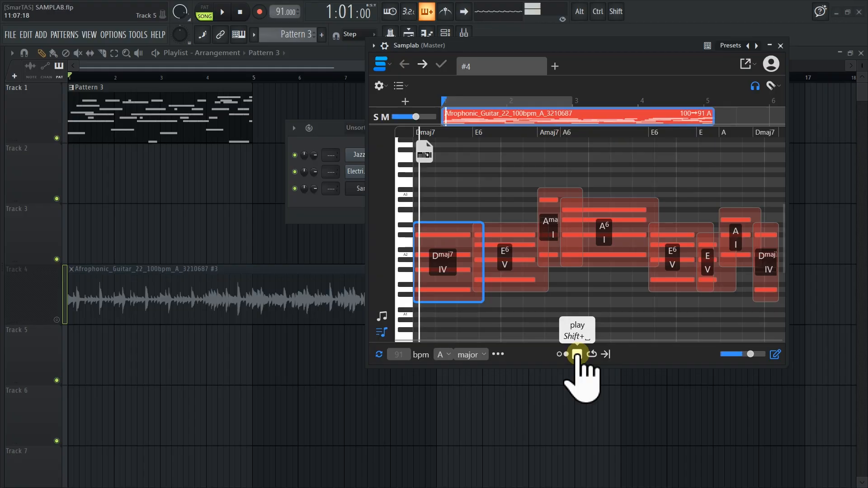
left_click(577, 354)
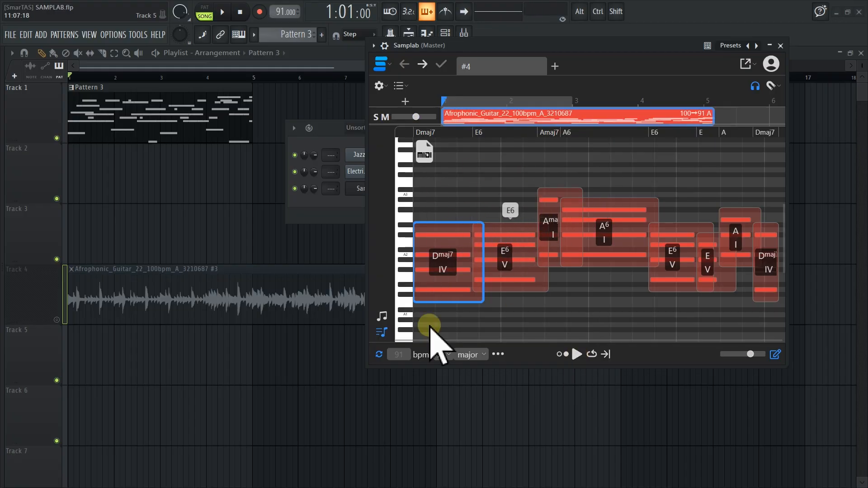
Audition the loop transposed to the target keys B, D and F, and return it to A
left_click(445, 354)
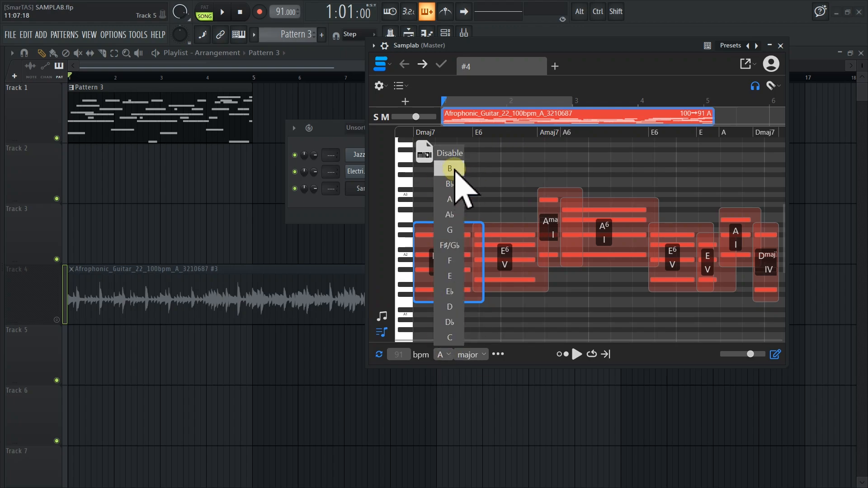
left_click(452, 169)
left_click(575, 356)
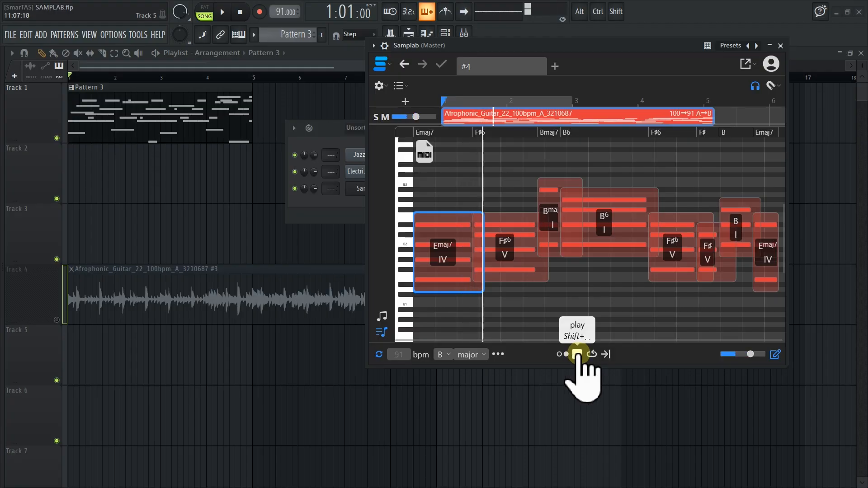
left_click(443, 354)
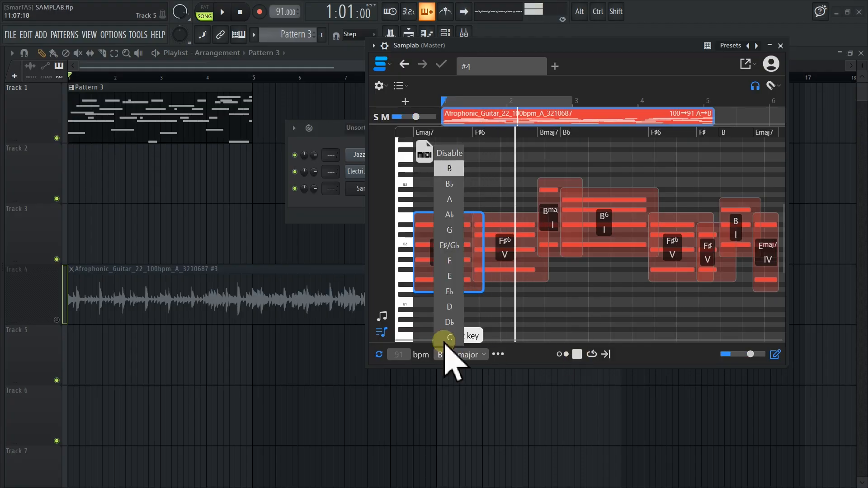
left_click(450, 307)
left_click(445, 354)
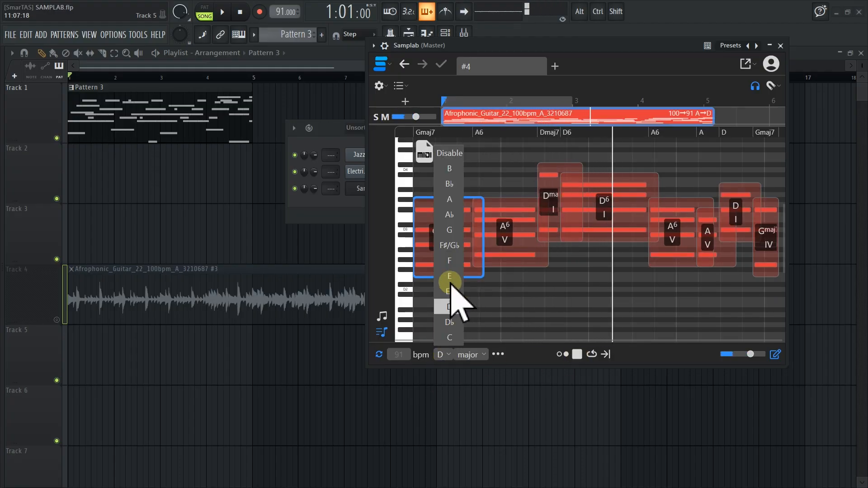
left_click(451, 261)
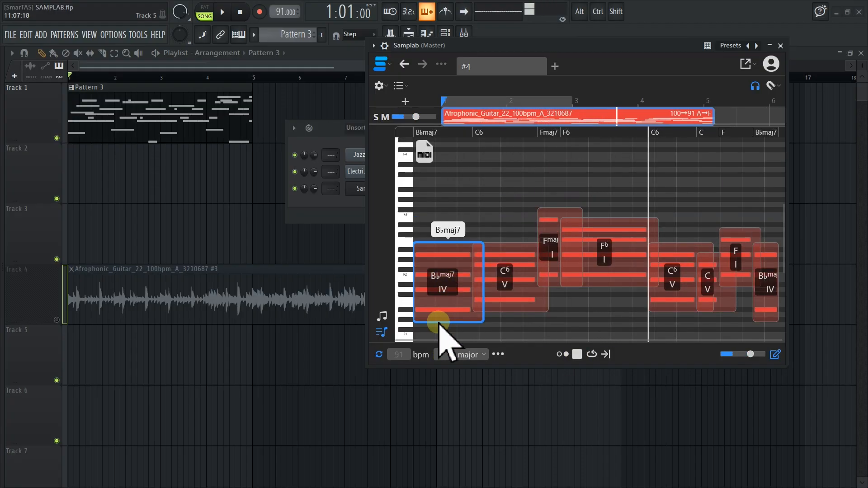
left_click(449, 355)
left_click(449, 200)
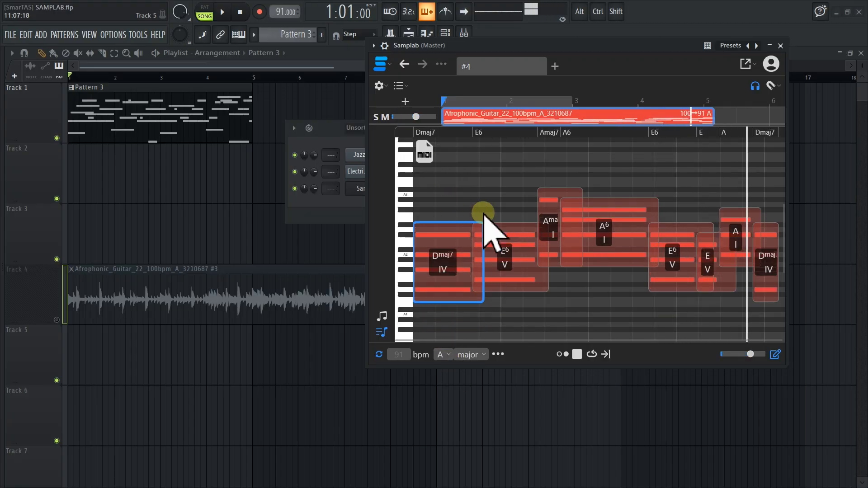
Examine Samplab's target scale choices, additional key and tempo options, and time and pitch grid settings
left_click_drag(591, 42, 583, 43)
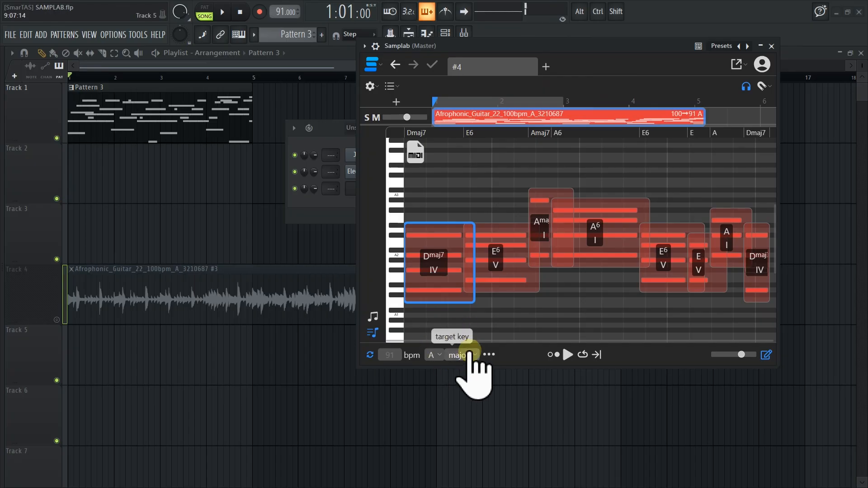
left_click(460, 402)
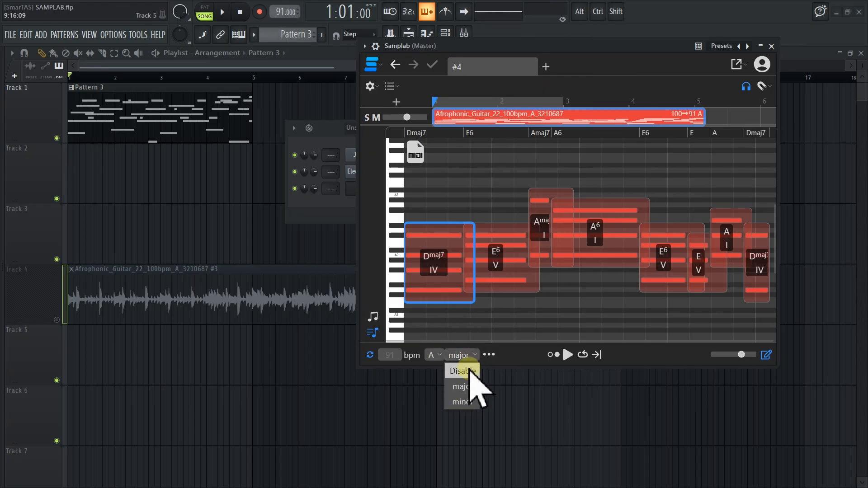
left_click(489, 355)
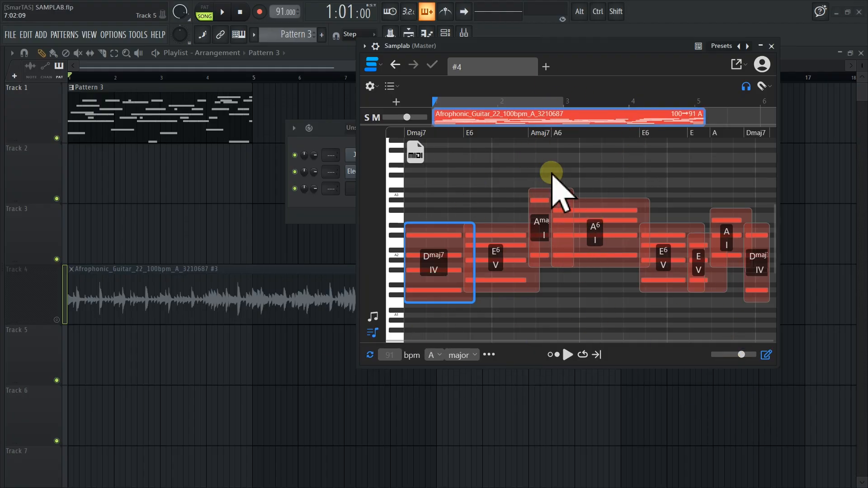
left_click(762, 87)
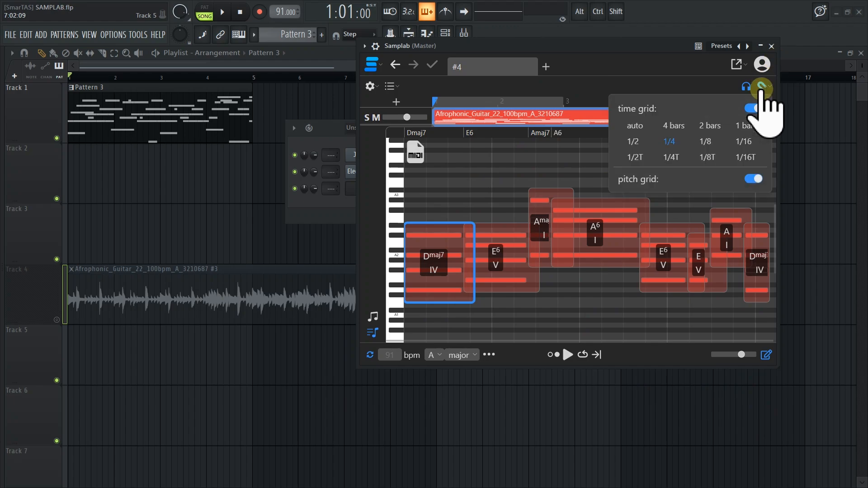
left_click(681, 138)
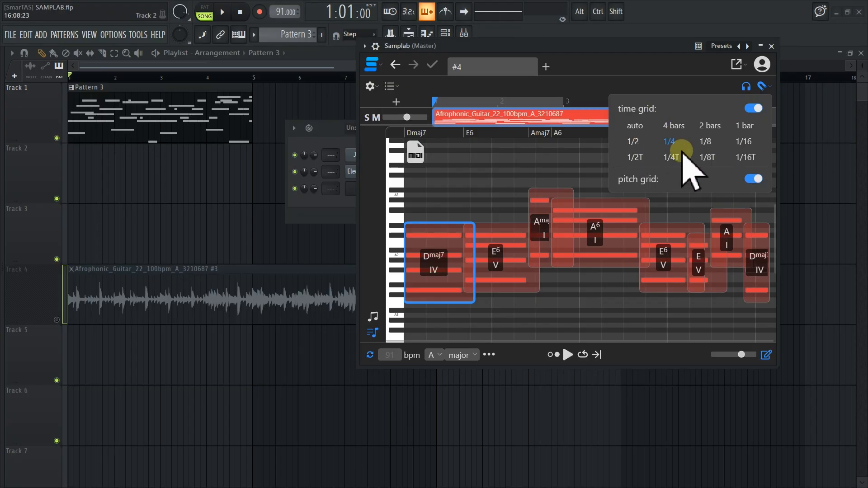
left_click(761, 86)
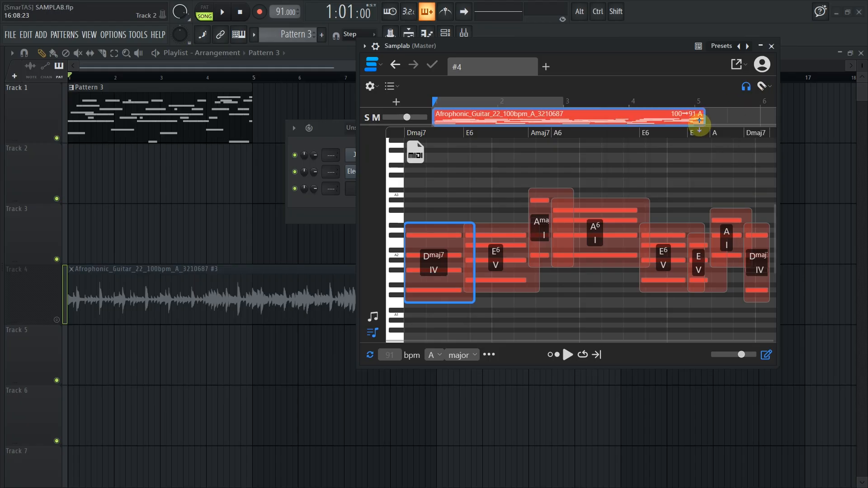
Toggle the headphone monitoring mode and select and move the opening Dmaj7 chord to compare its audible feedback
left_click(747, 88)
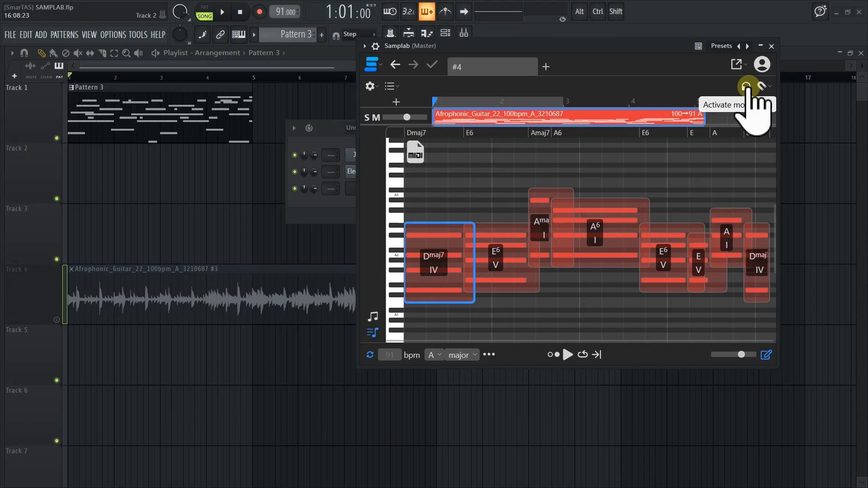
left_click(746, 88)
left_click(425, 294)
left_click(432, 253)
left_click(746, 86)
left_click(432, 265)
mouse_move(432, 265)
left_mouse_down()
mouse_move(430, 240)
mouse_move(443, 261)
left_mouse_up()
left_click(746, 86)
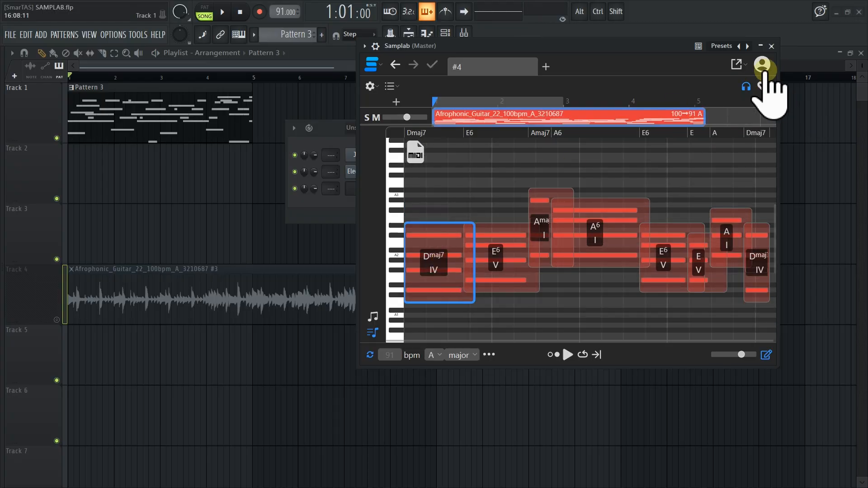
Undo the latest Samplab edits and return to the individual note view with no notes selected
left_click(397, 67)
left_click(398, 66)
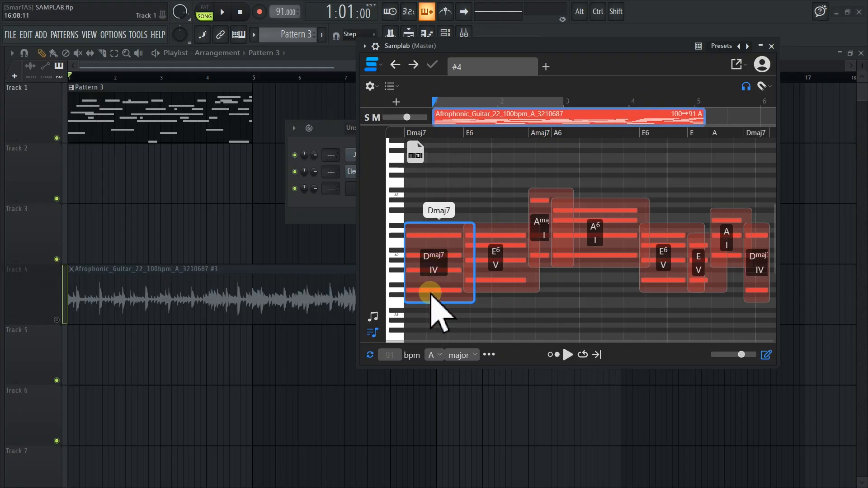
left_click(374, 316)
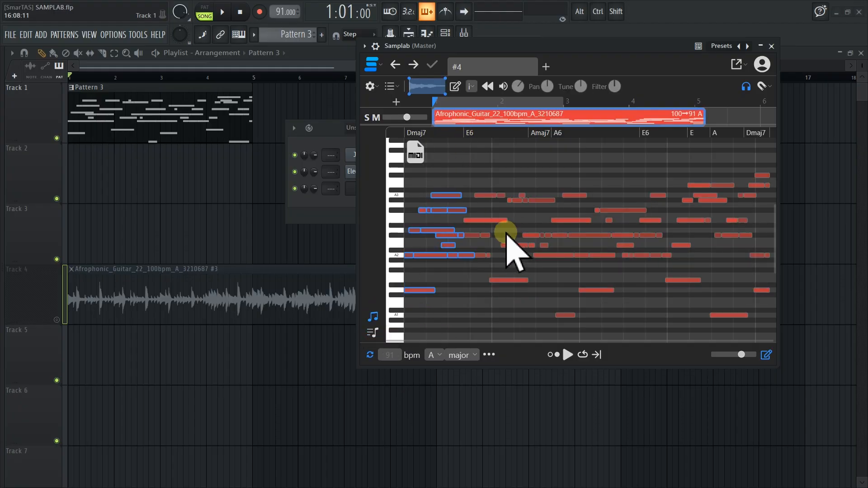
left_click(468, 280)
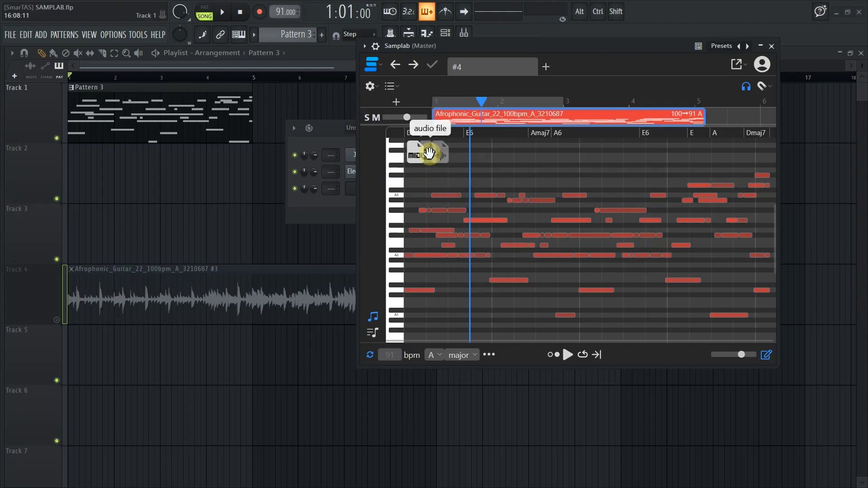
Set the loop's target key to F and place its transposed audio file at the start of playlist Track 5
mouse_move(456, 156)
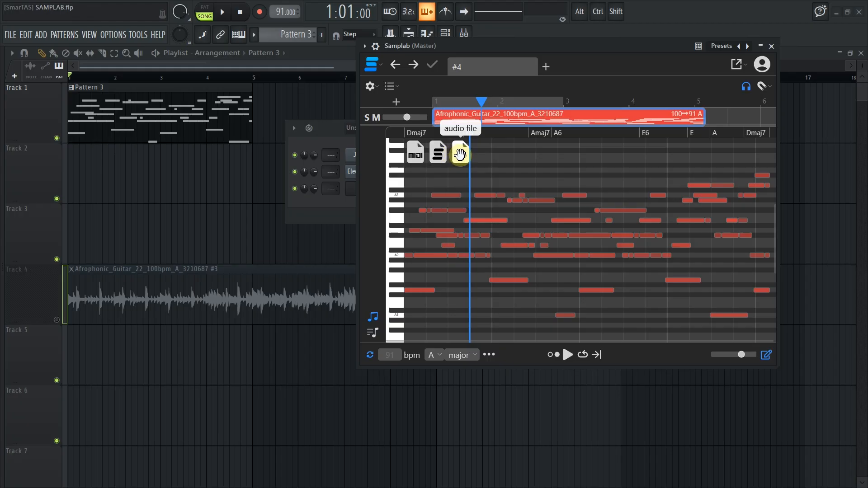
left_click(432, 355)
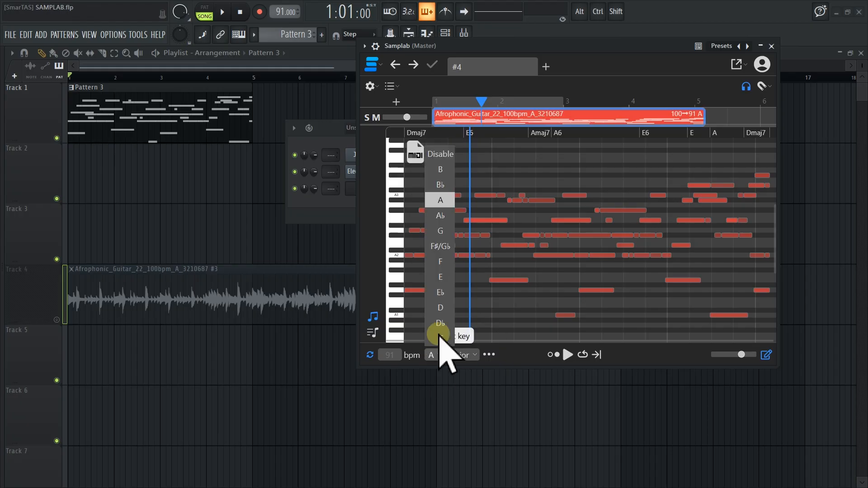
left_click(441, 262)
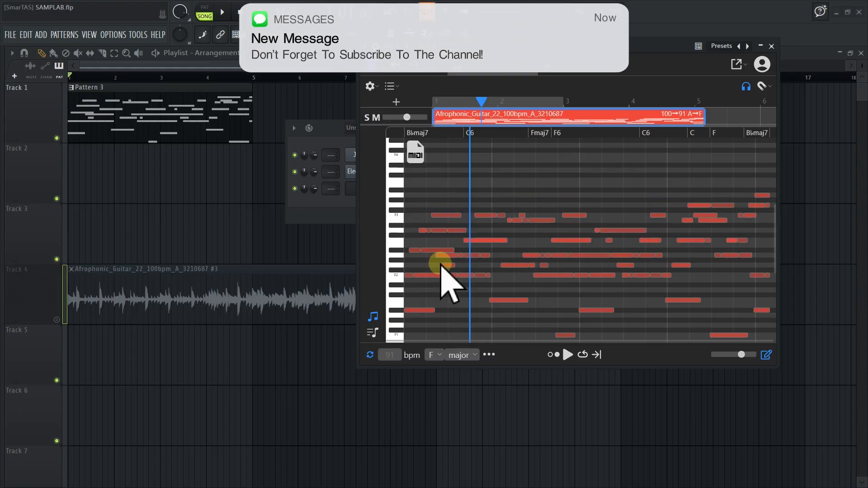
mouse_move(454, 172)
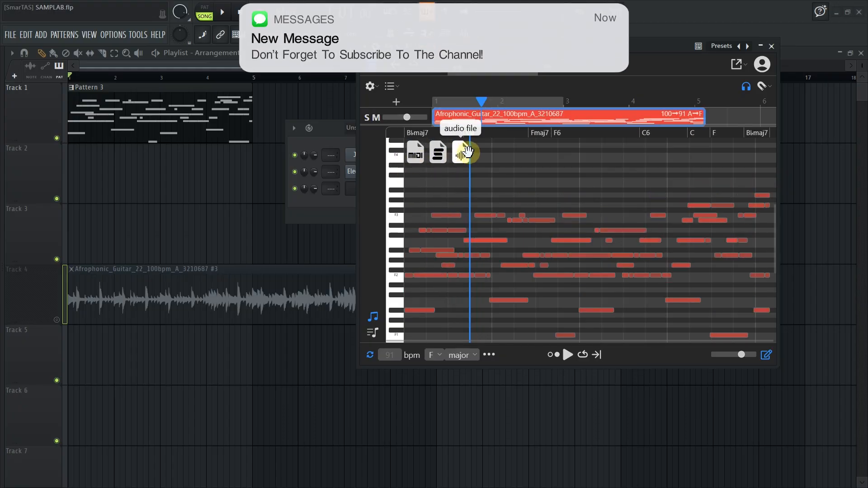
left_click_drag(463, 155, 88, 361)
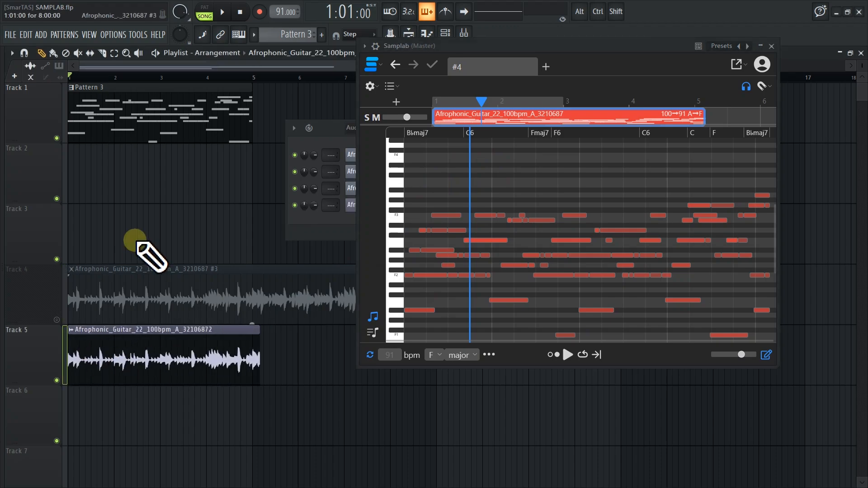
Solo Track 5 and play the transposed guitar audio from the start of the playlist
right_click(57, 382)
left_click_drag(114, 79, 69, 80)
mouse_move(2, 104)
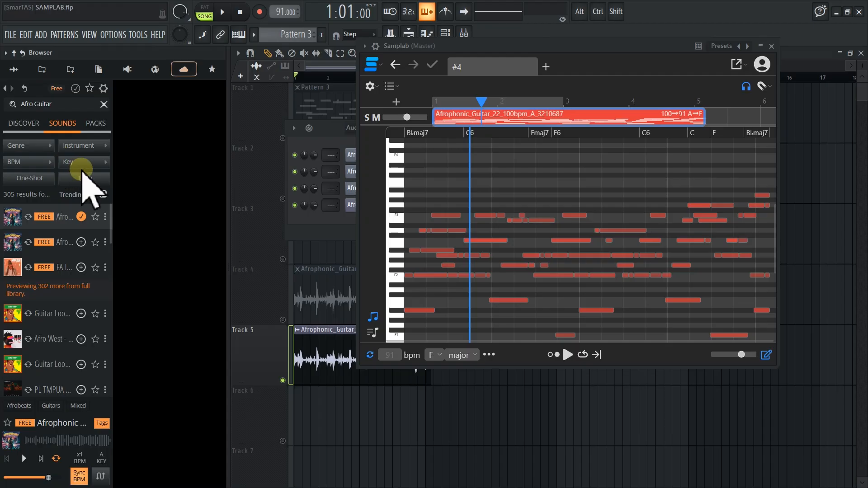
key("space")
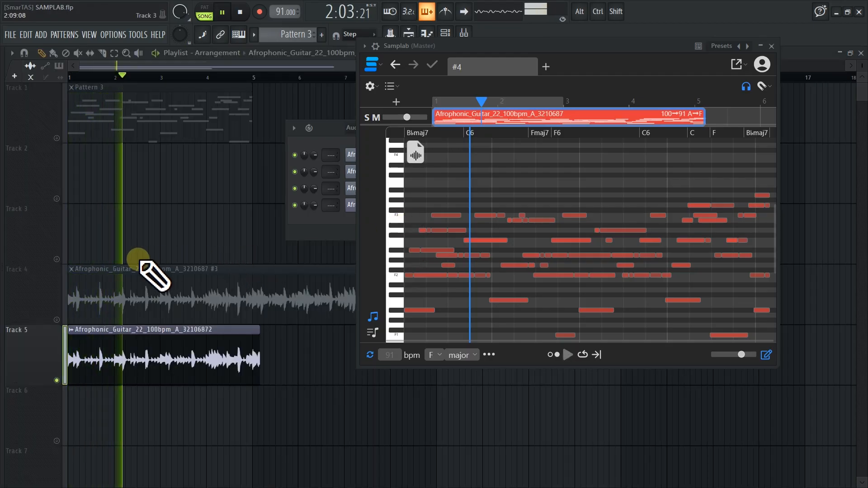
key("space")
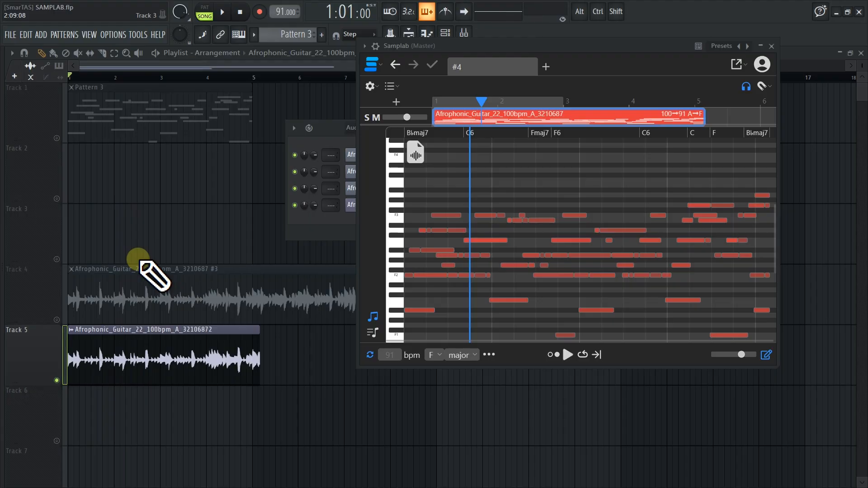
Compare the original loop on Track 4 with the transposed audio on Track 5 by playing each track alone
left_click(56, 320)
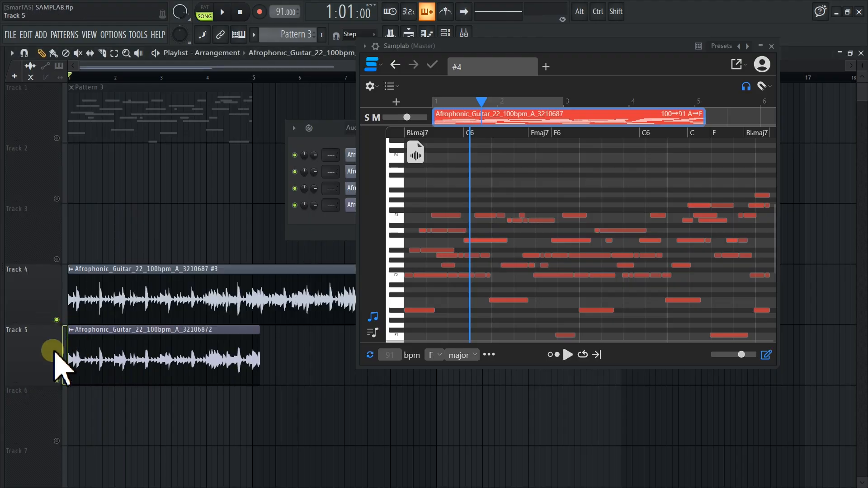
left_click(57, 380)
key("space")
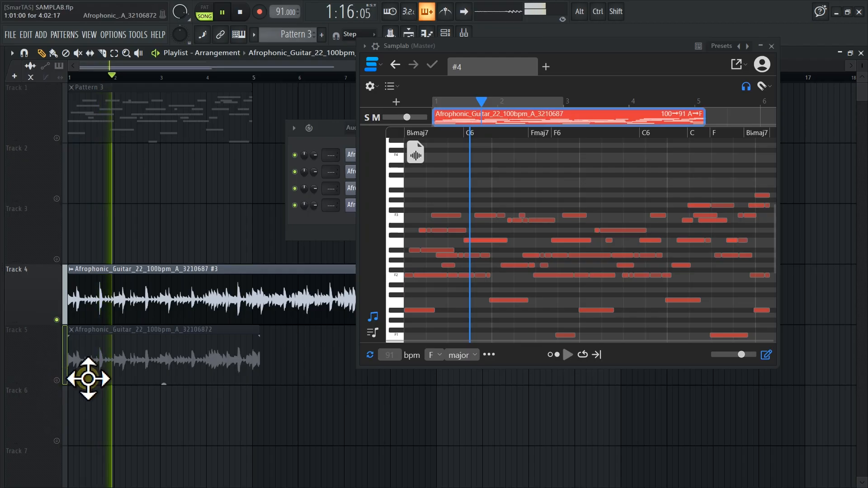
key("space")
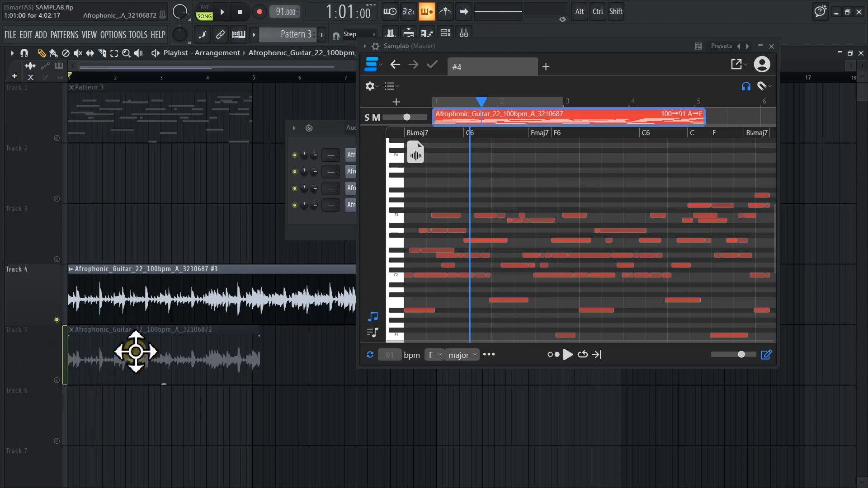
left_click(56, 380)
left_click(56, 320)
key("space")
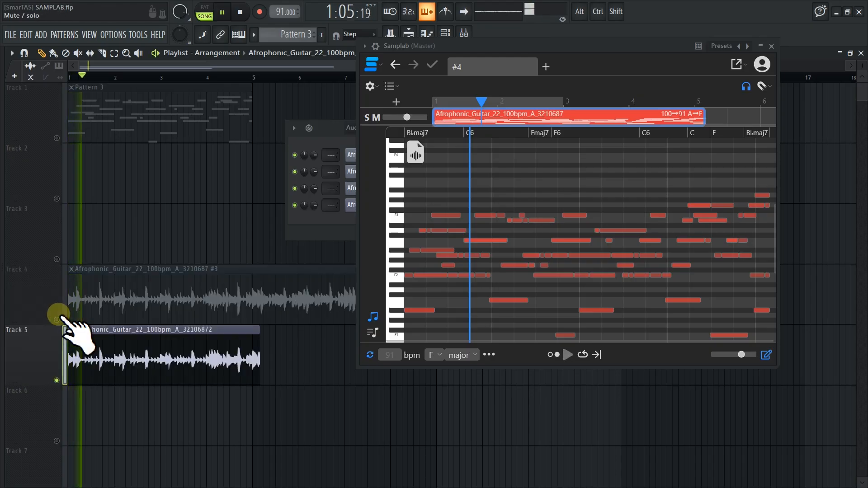